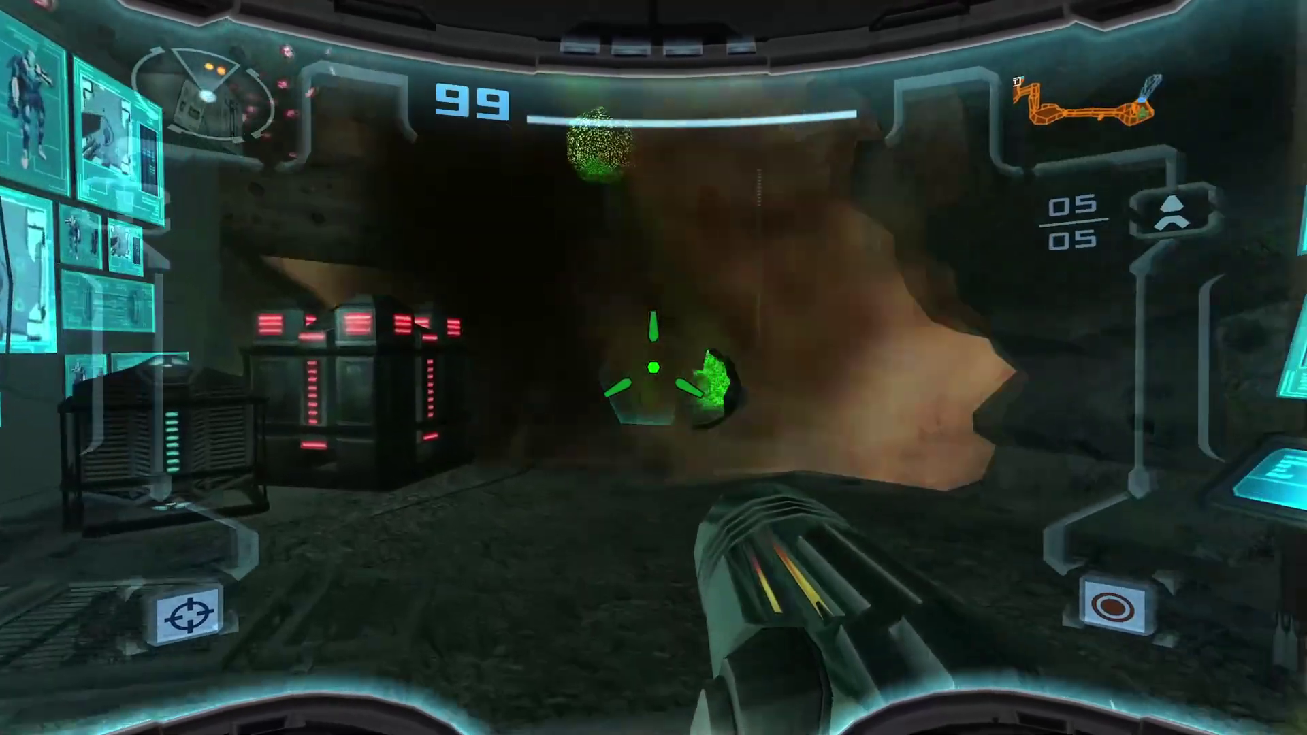
Shoot open the hexagonal door, advance into the cave, and fire on its enemies.
left_click(653, 368)
key("w")
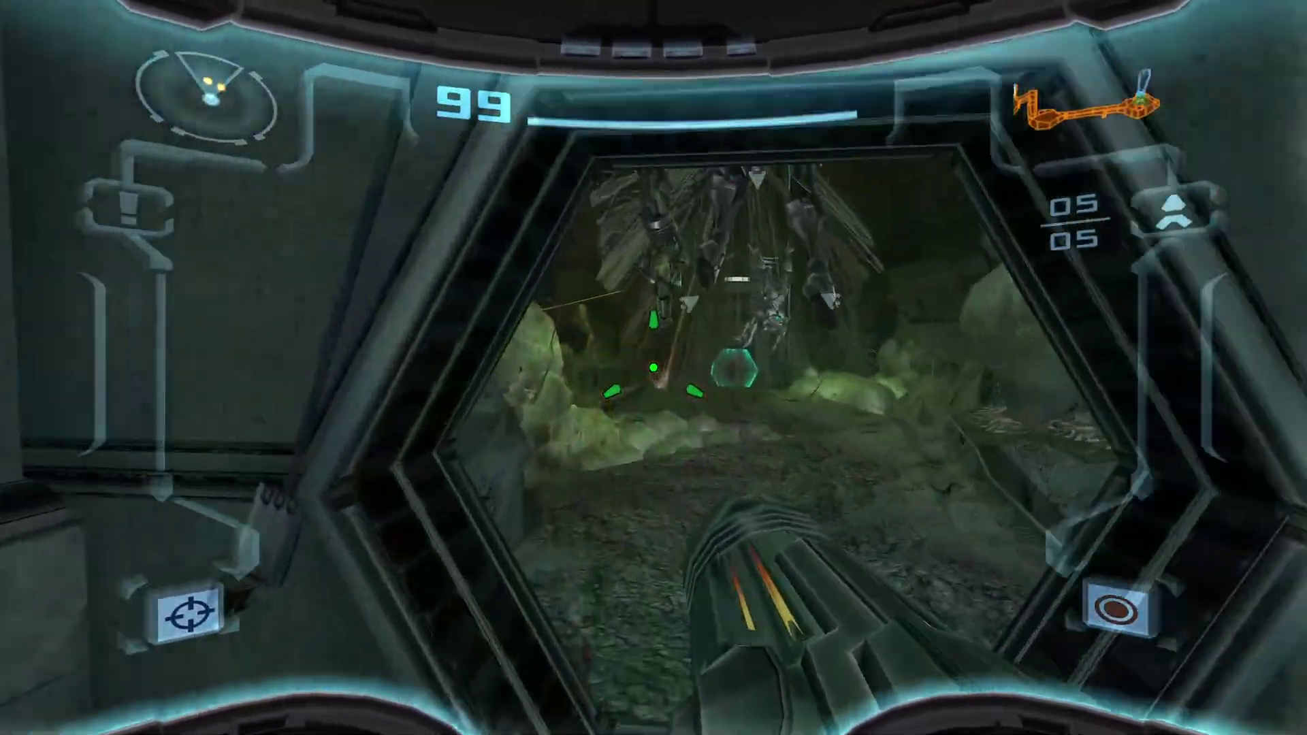
left_click(653, 368)
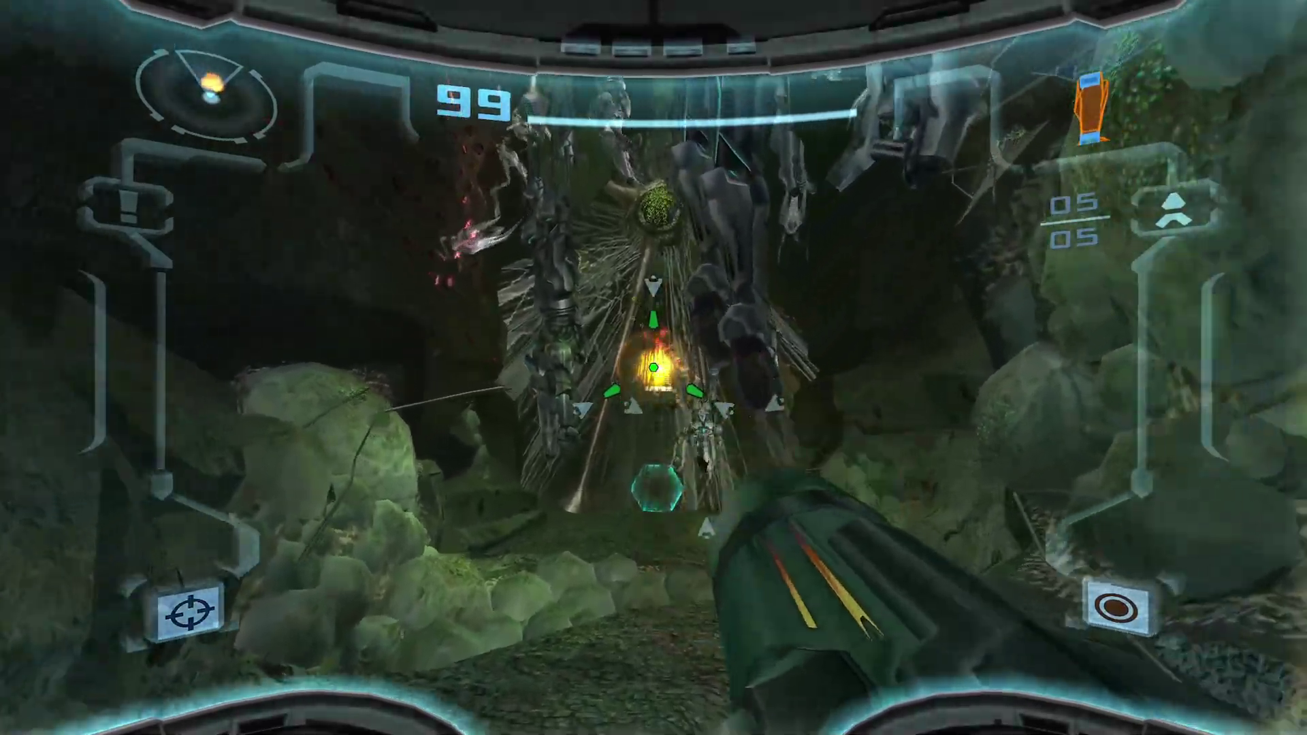
left_click(653, 367)
left_click(653, 367)
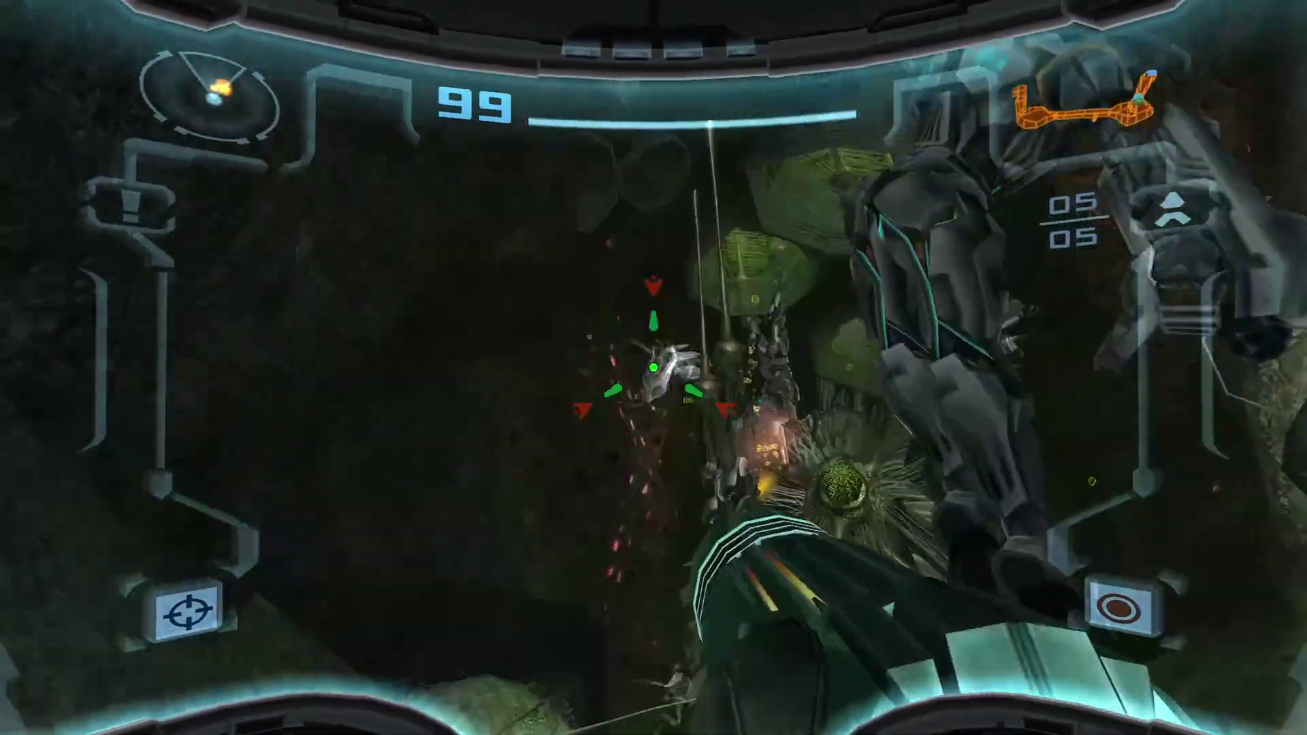
left_click(653, 367)
left_click(653, 367)
Finish off the enemy with a charged shot and beam fire, then shoot the hexagonal door ahead.
left_click(653, 367)
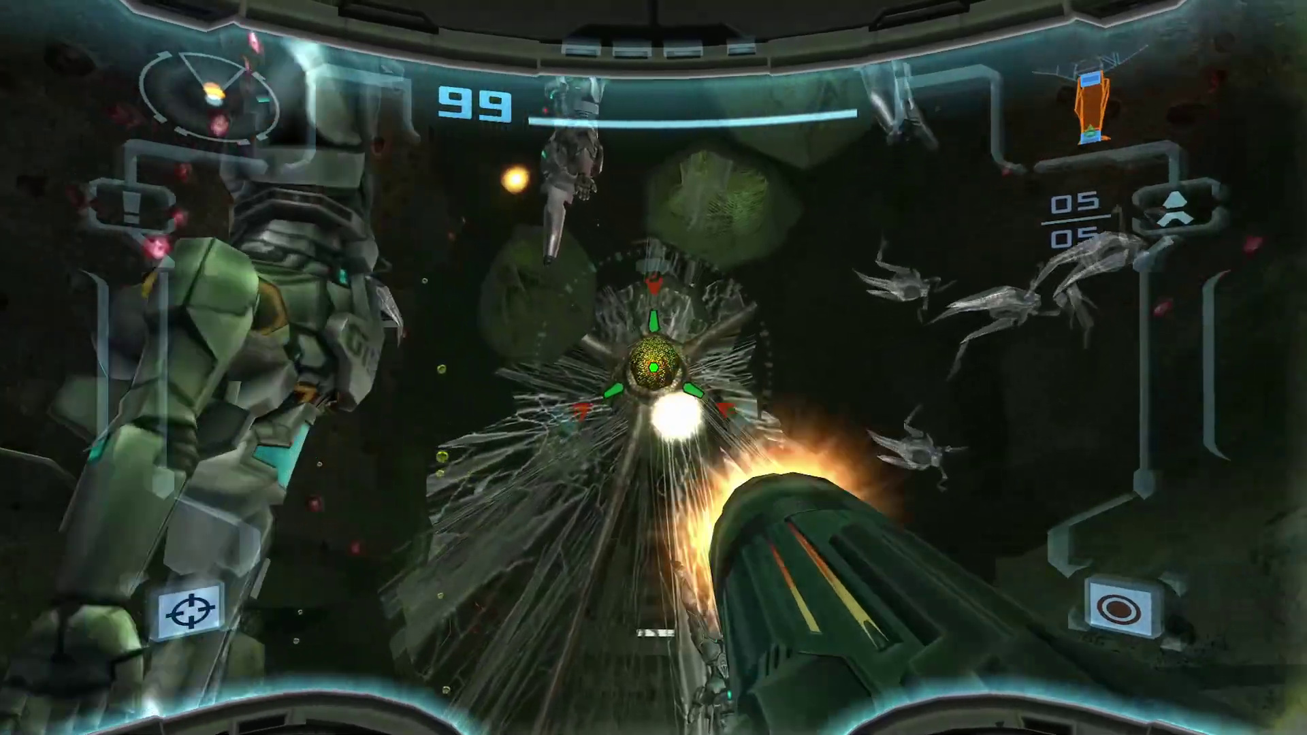
left_click(653, 367)
left_click(653, 367)
left_click(654, 368)
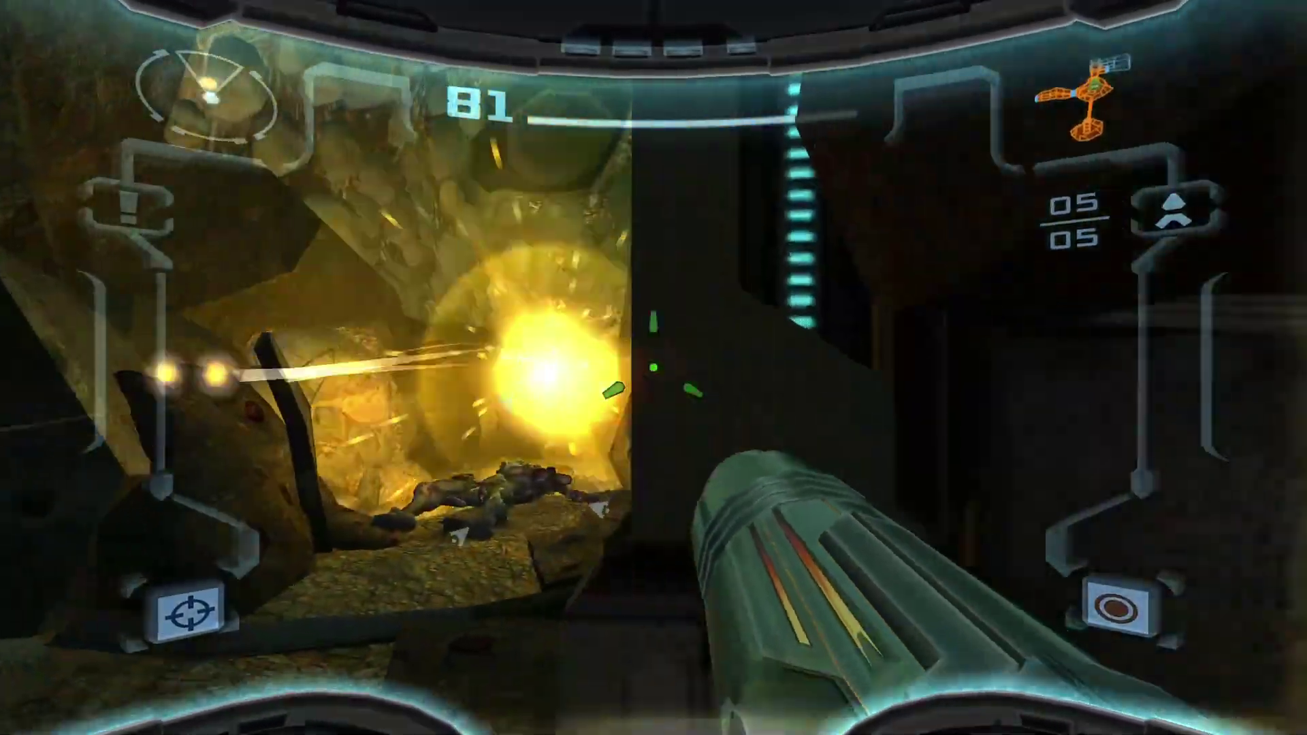
left_click(654, 368)
left_click(653, 367)
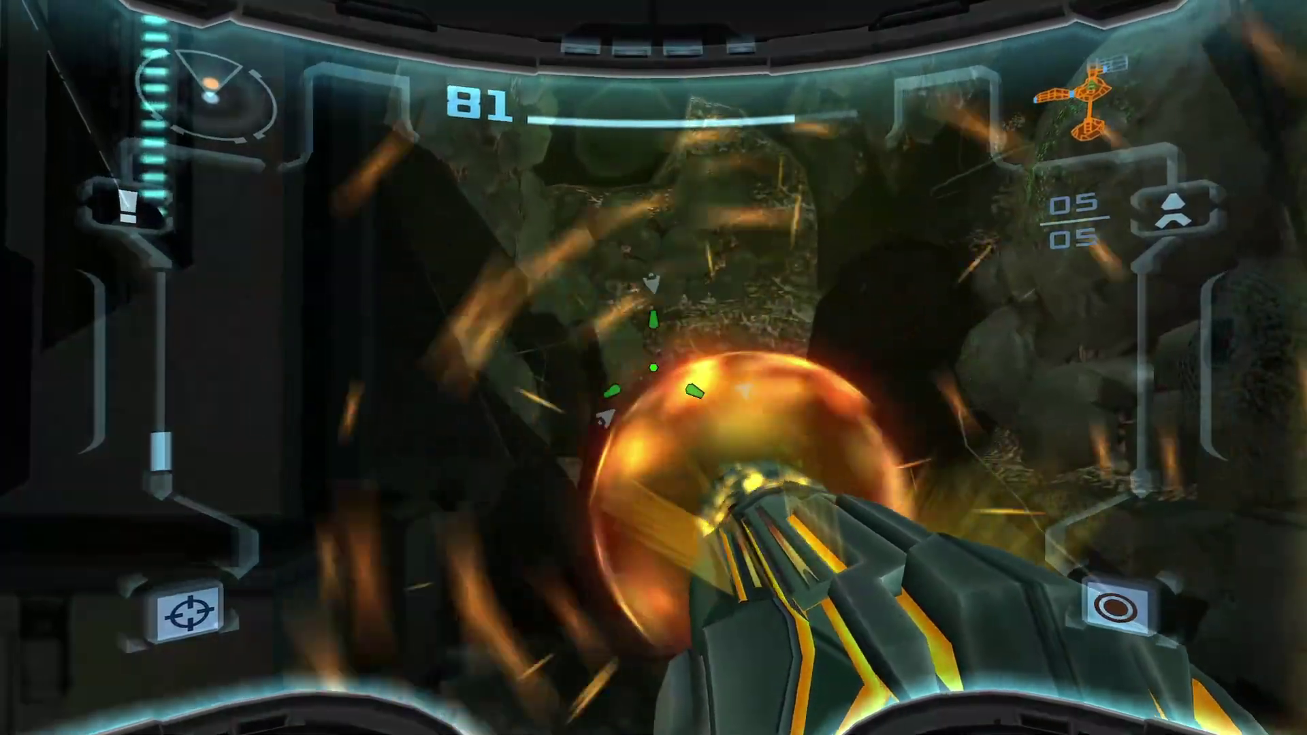
left_click(654, 367)
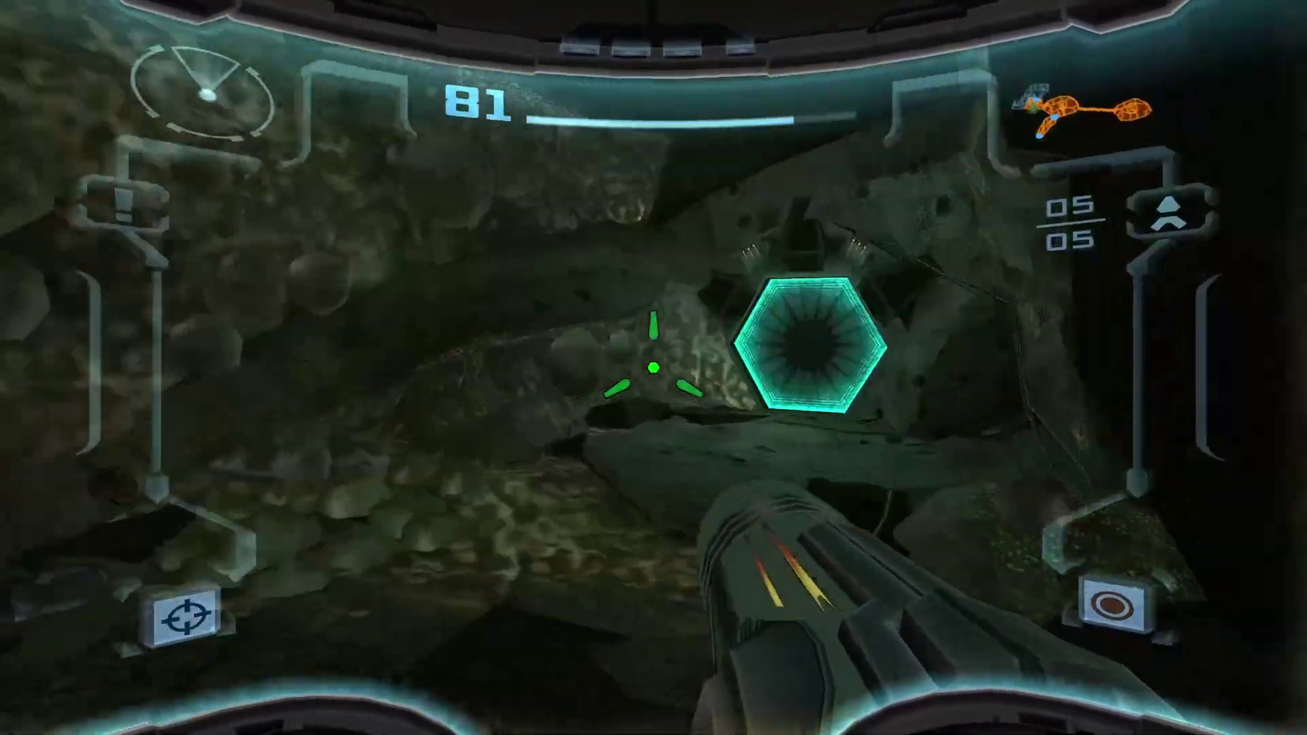
left_click(653, 367)
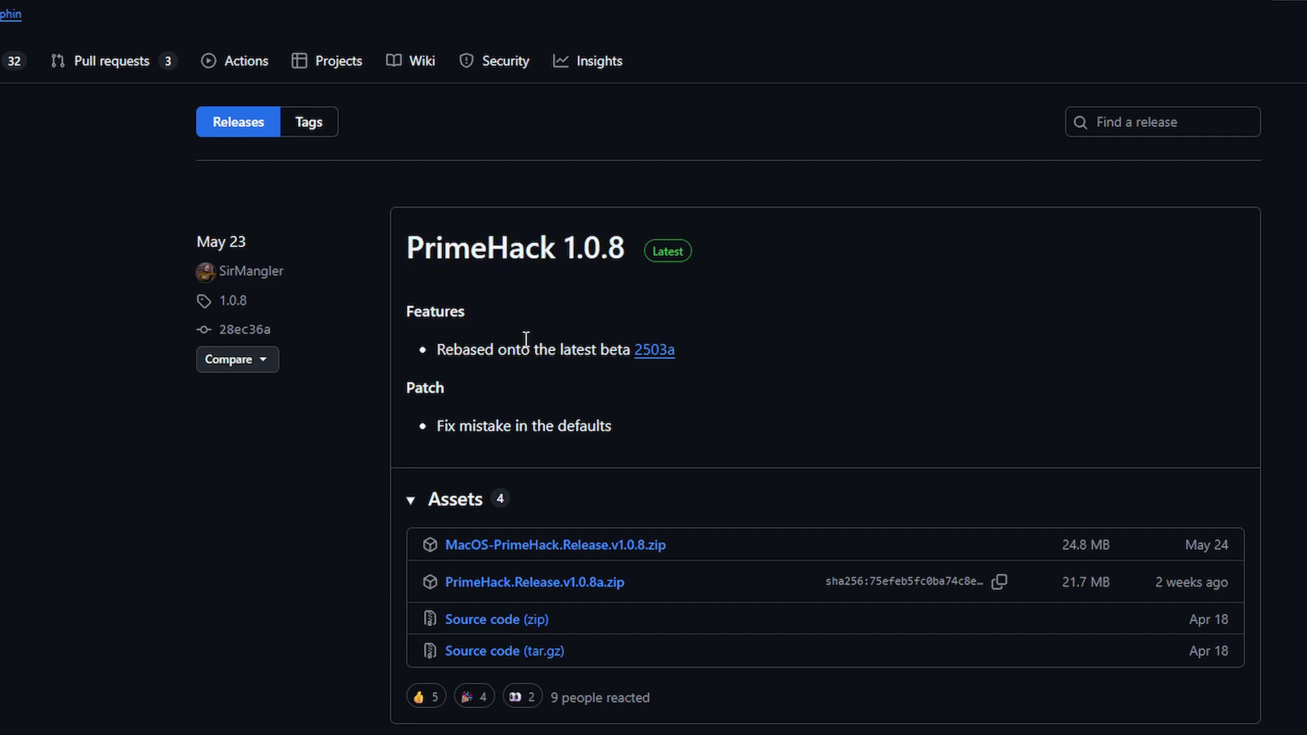
Scroll to the 1.0.8 release assets, including the 21.7 MB PrimeHack.Release.v1.0.8a.zip.
scroll(531, 333, "down", 1)
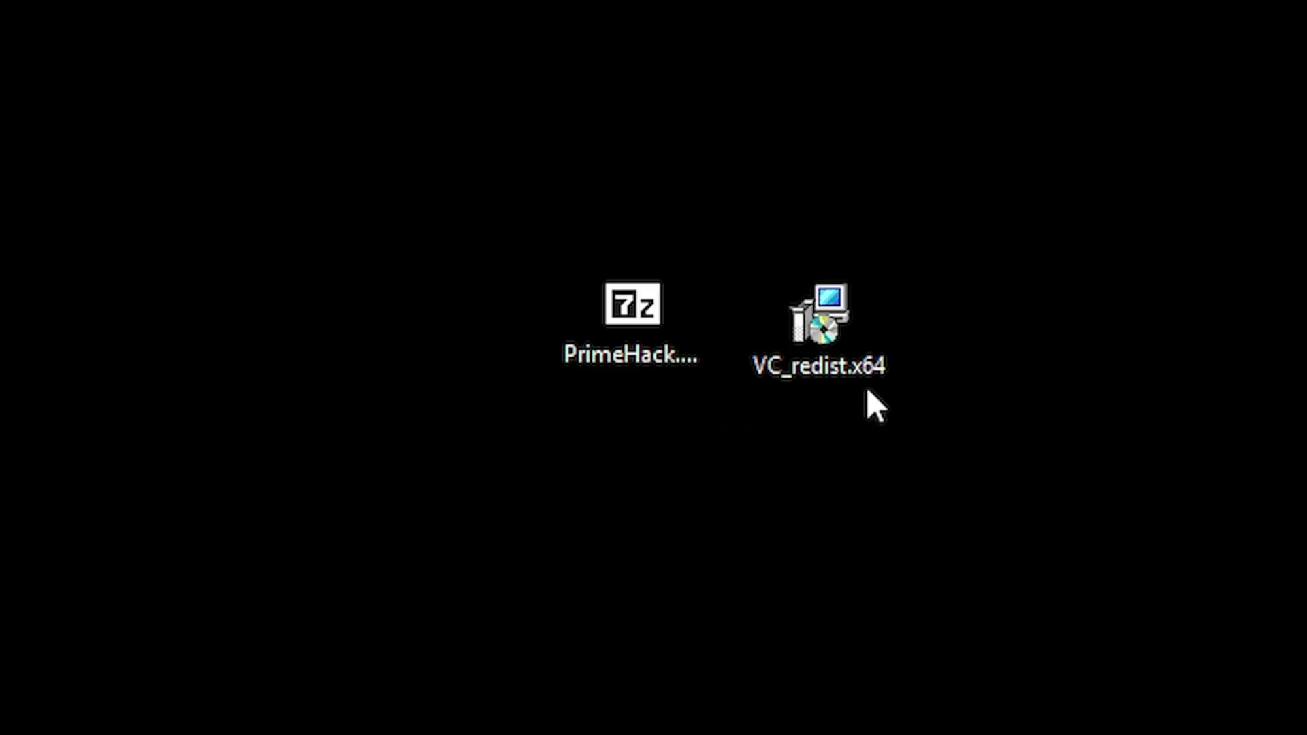
Run VC_redist.x64 with the licence accepted; it fails with 0x80070666, another version already installed.
left_click(804, 374)
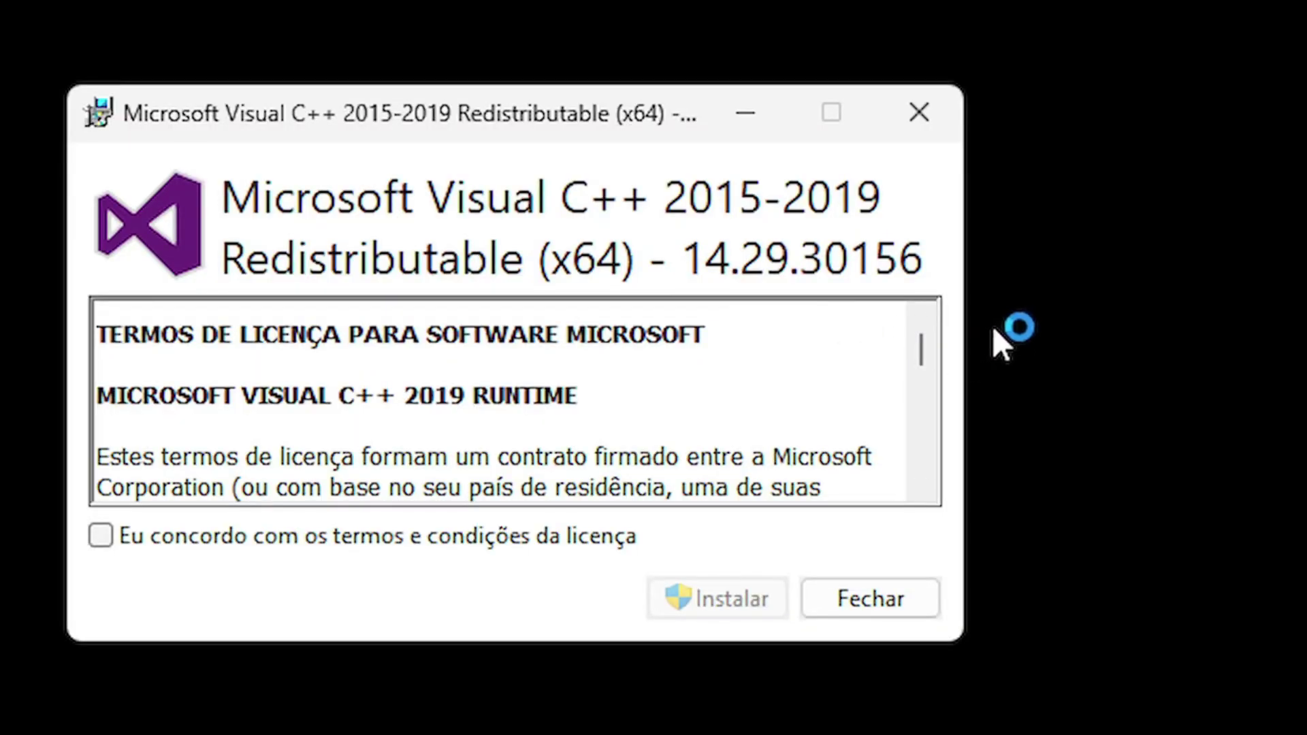
left_click(149, 536)
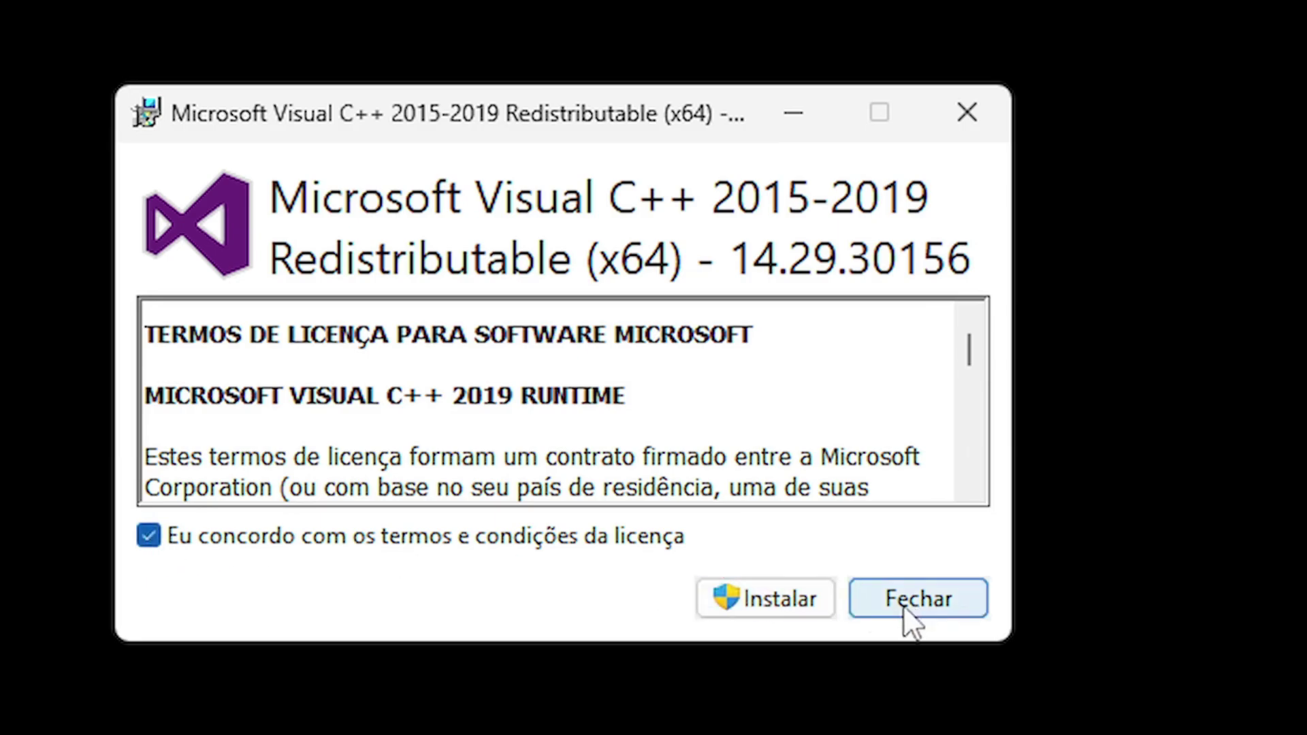
left_click(758, 609)
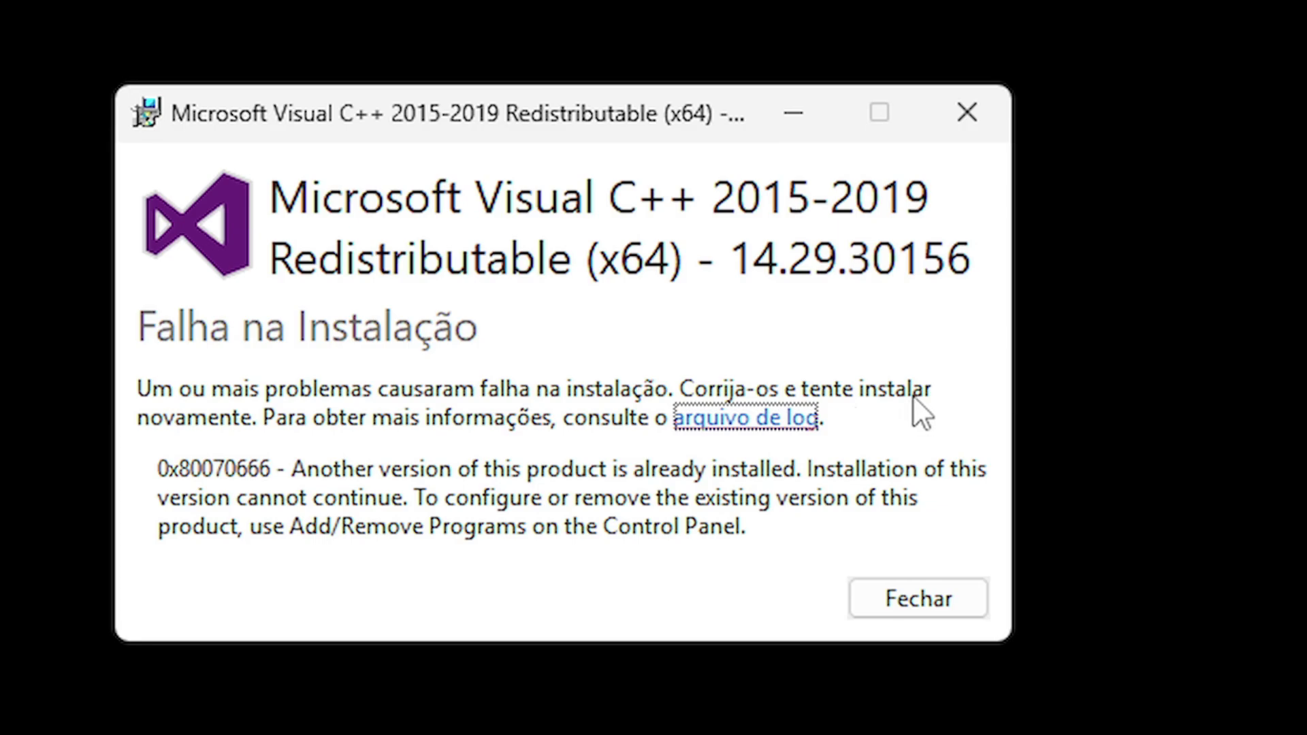
key("Escape")
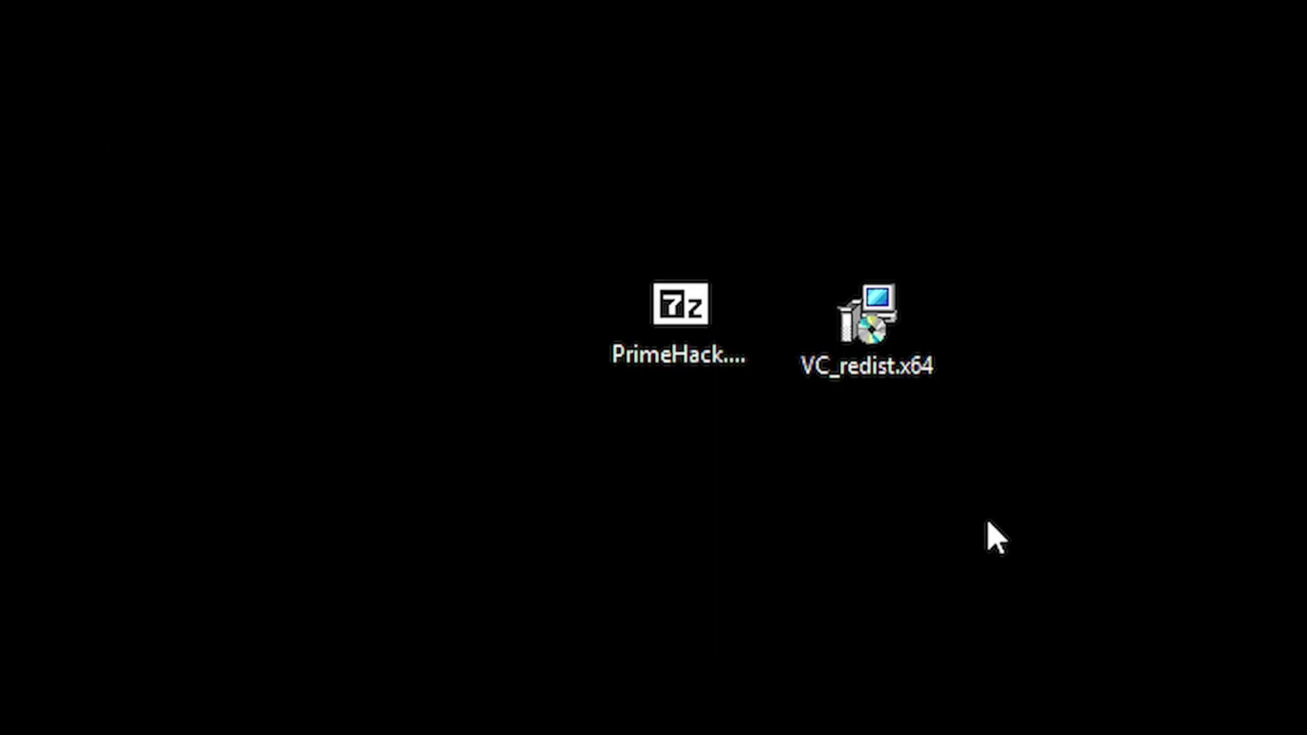
Permanently delete the VC_redist.x64 installer from the desktop.
left_click(885, 337)
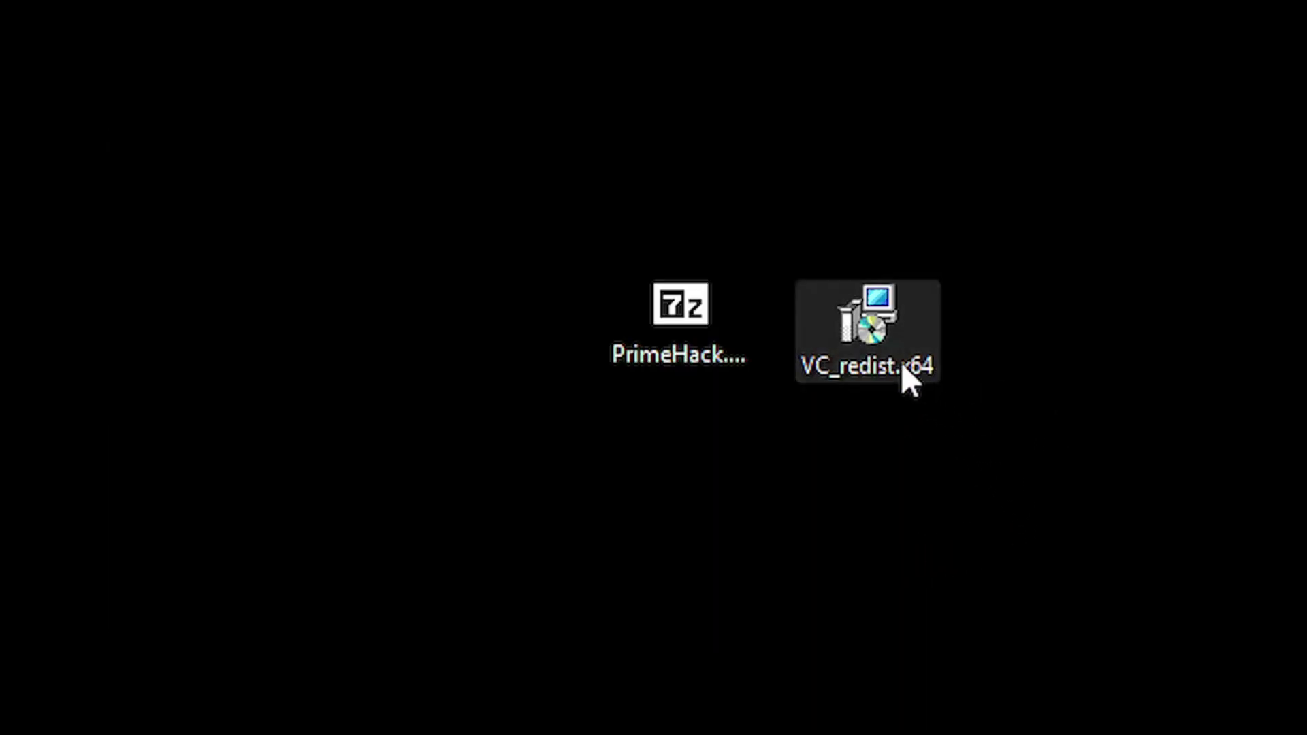
key("shift+Delete")
left_click(953, 515)
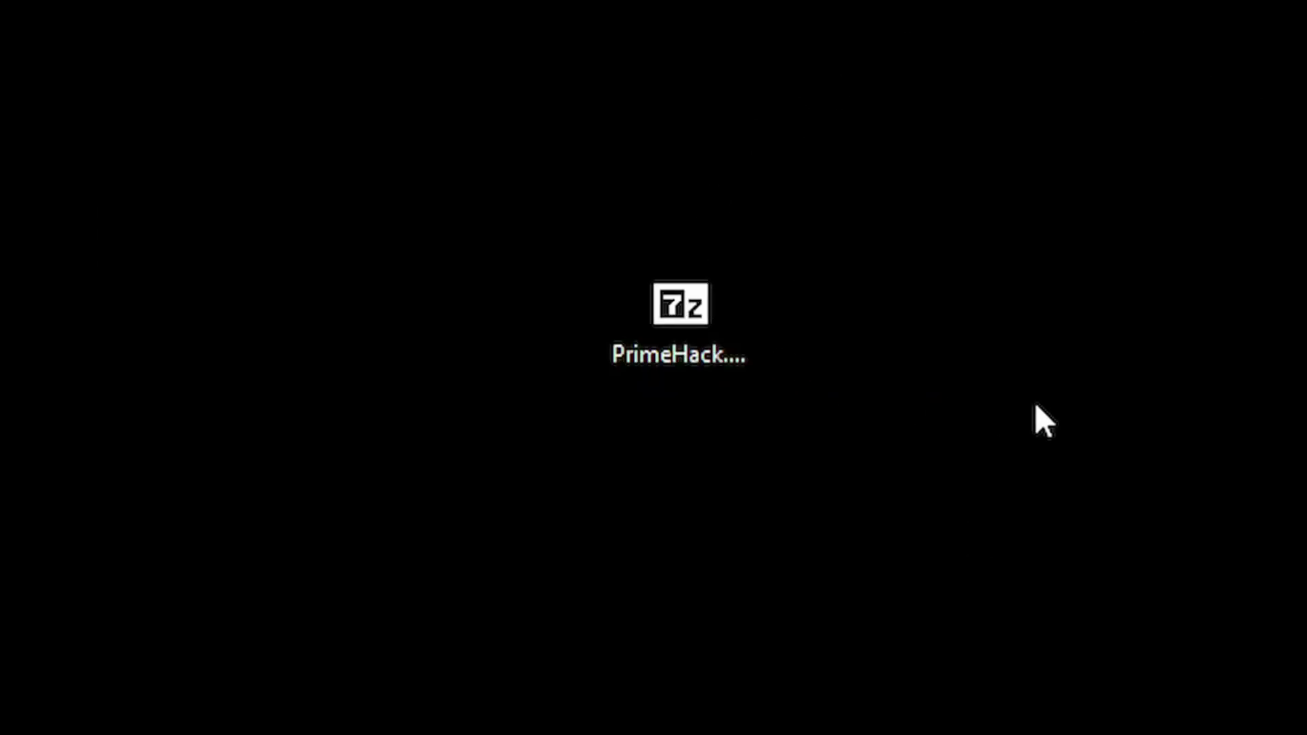
Extract the PrimeHack zip into a PrimeHack.Release.v1.0.8a folder on the desktop.
left_click(723, 359)
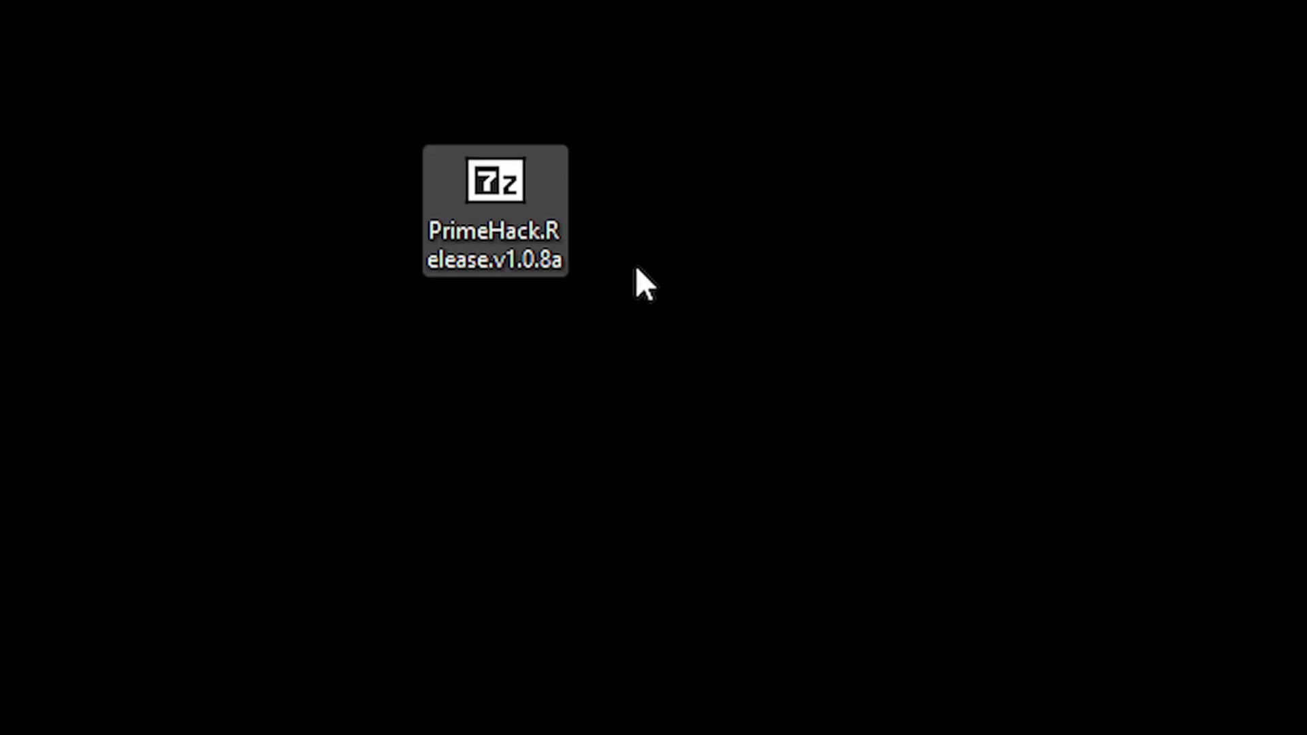
right_click(513, 213)
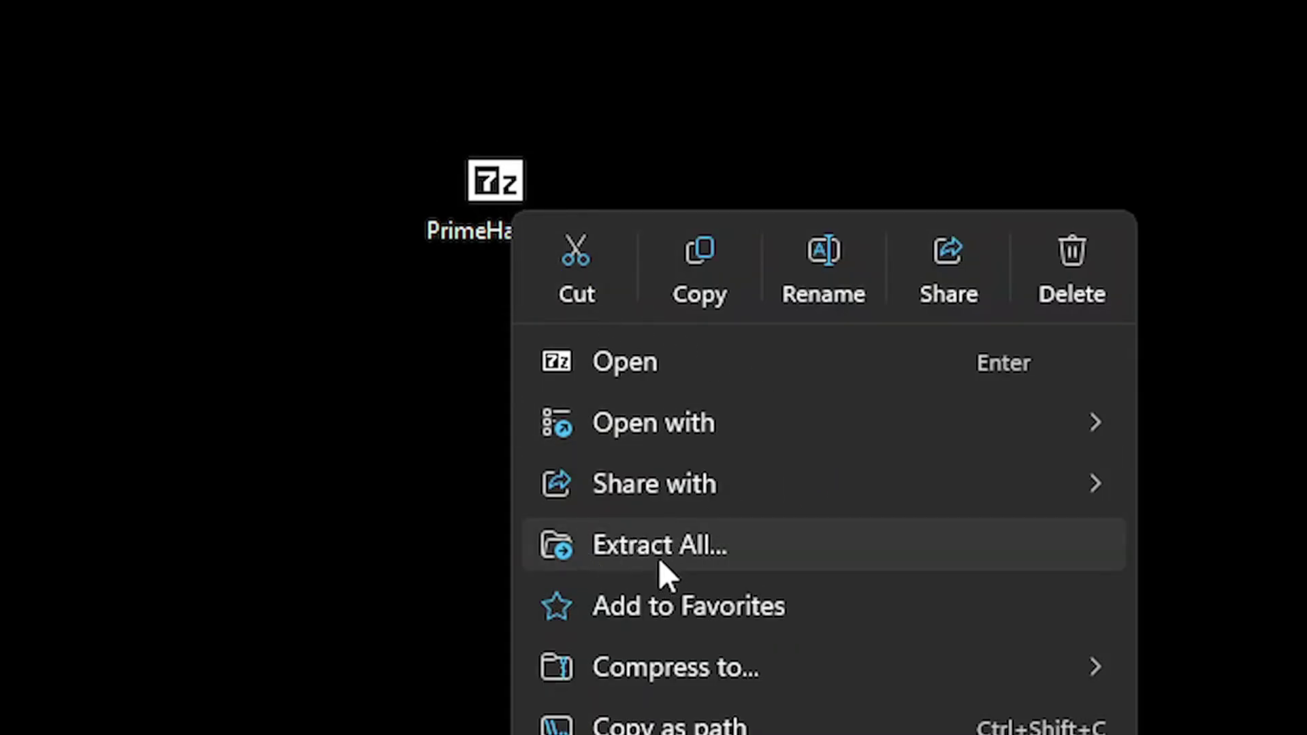
left_click(763, 559)
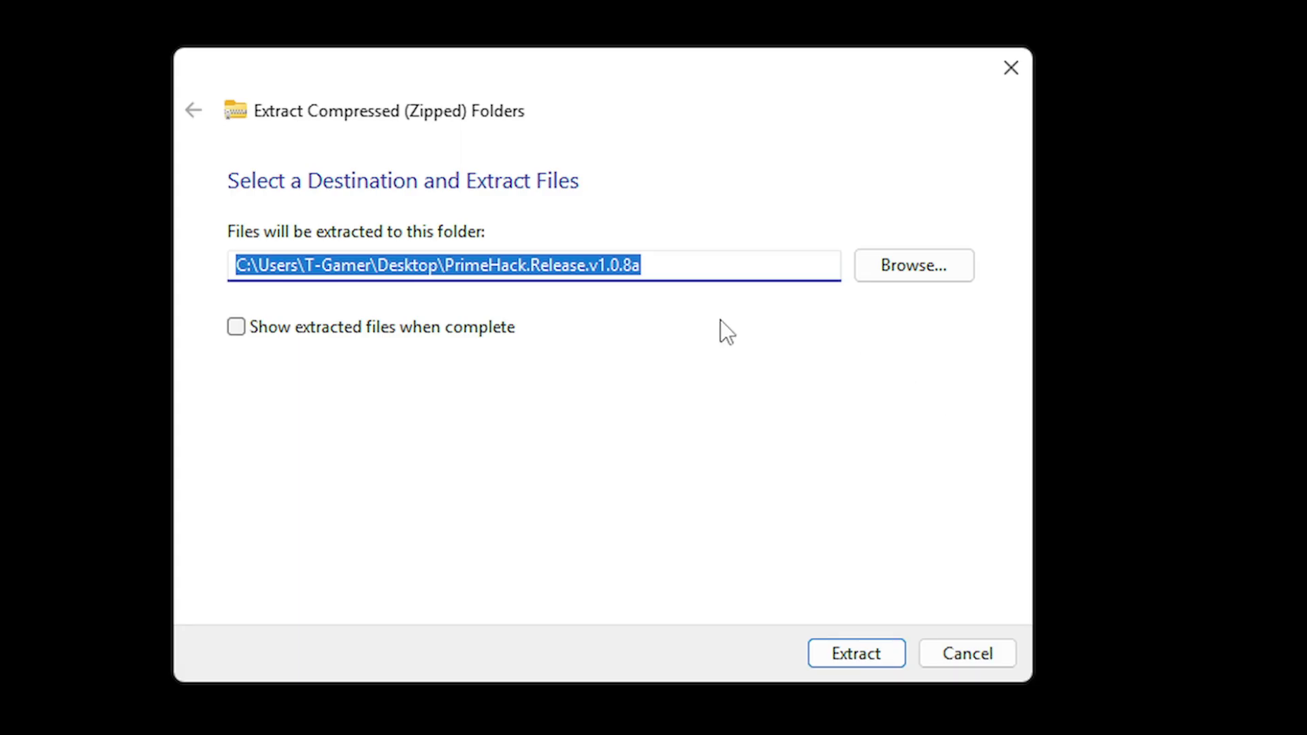
left_click(861, 664)
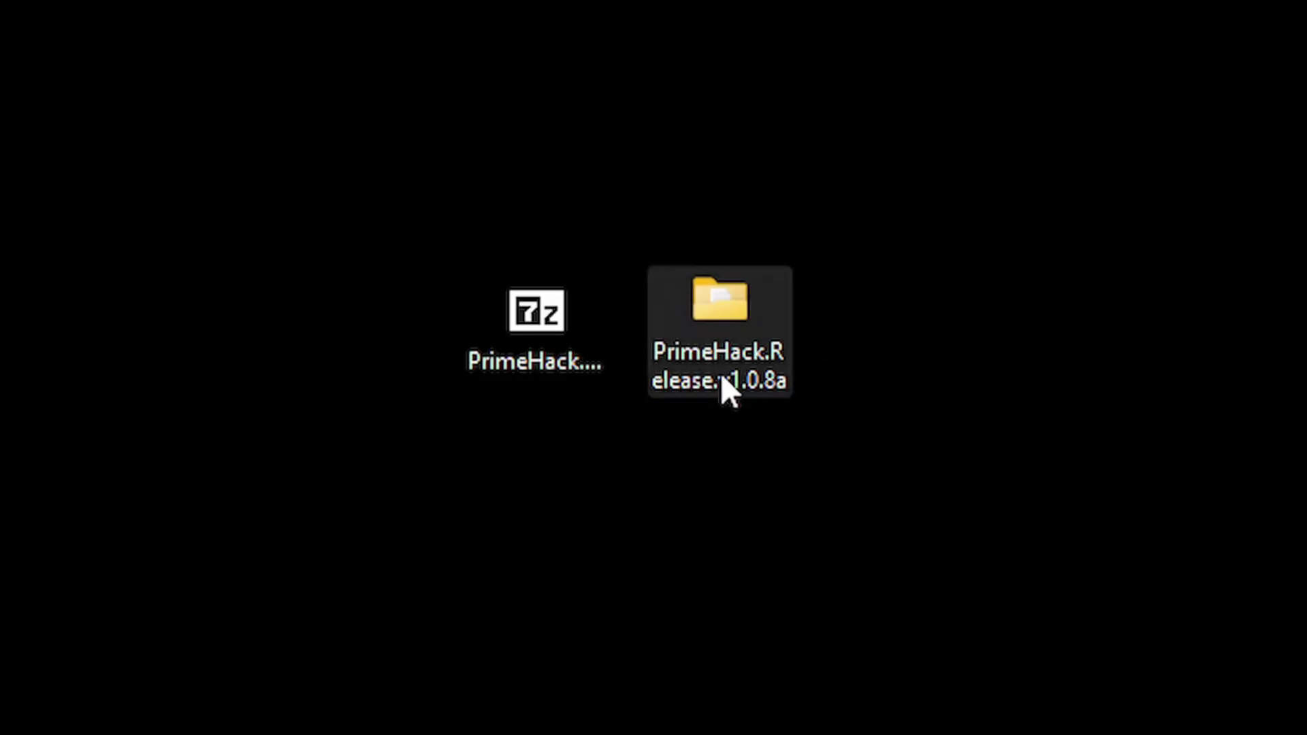
left_click(788, 369)
left_click(562, 355)
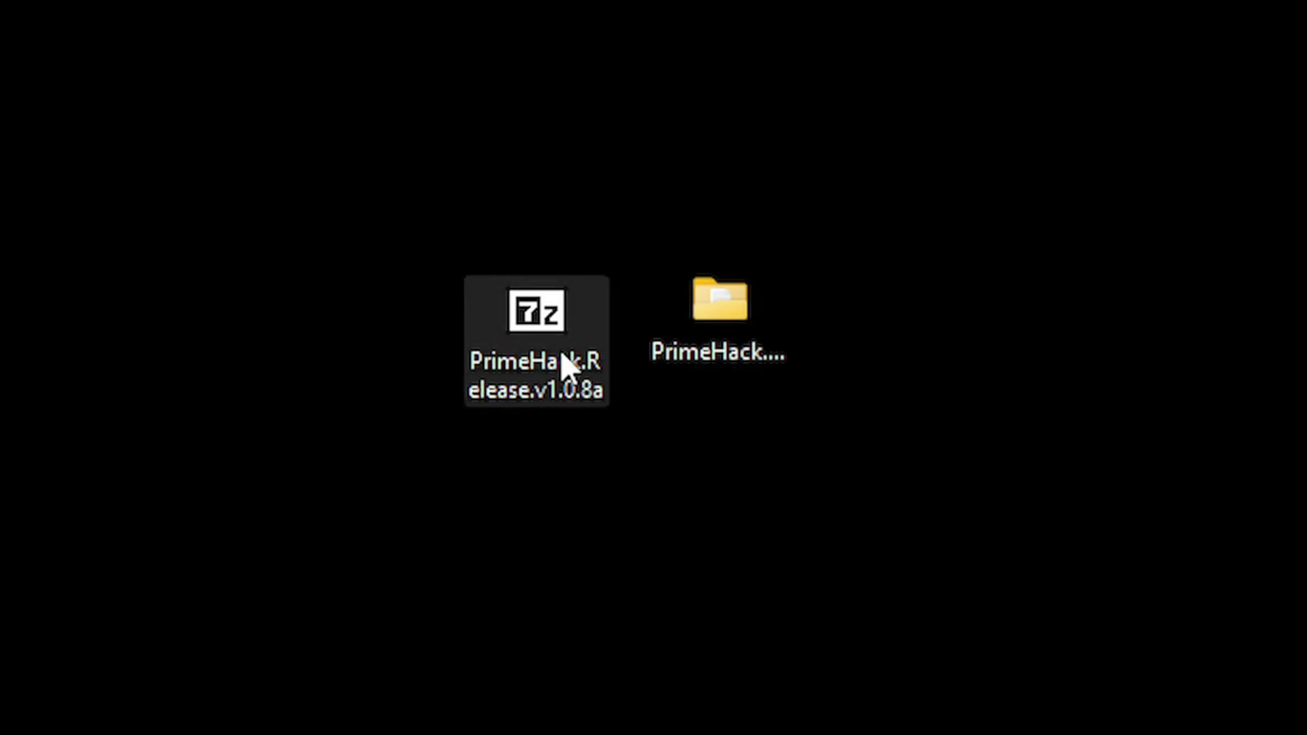
Permanently delete the PrimeHack zip, then open the extracted folder with its 11 items.
key("shift+Delete")
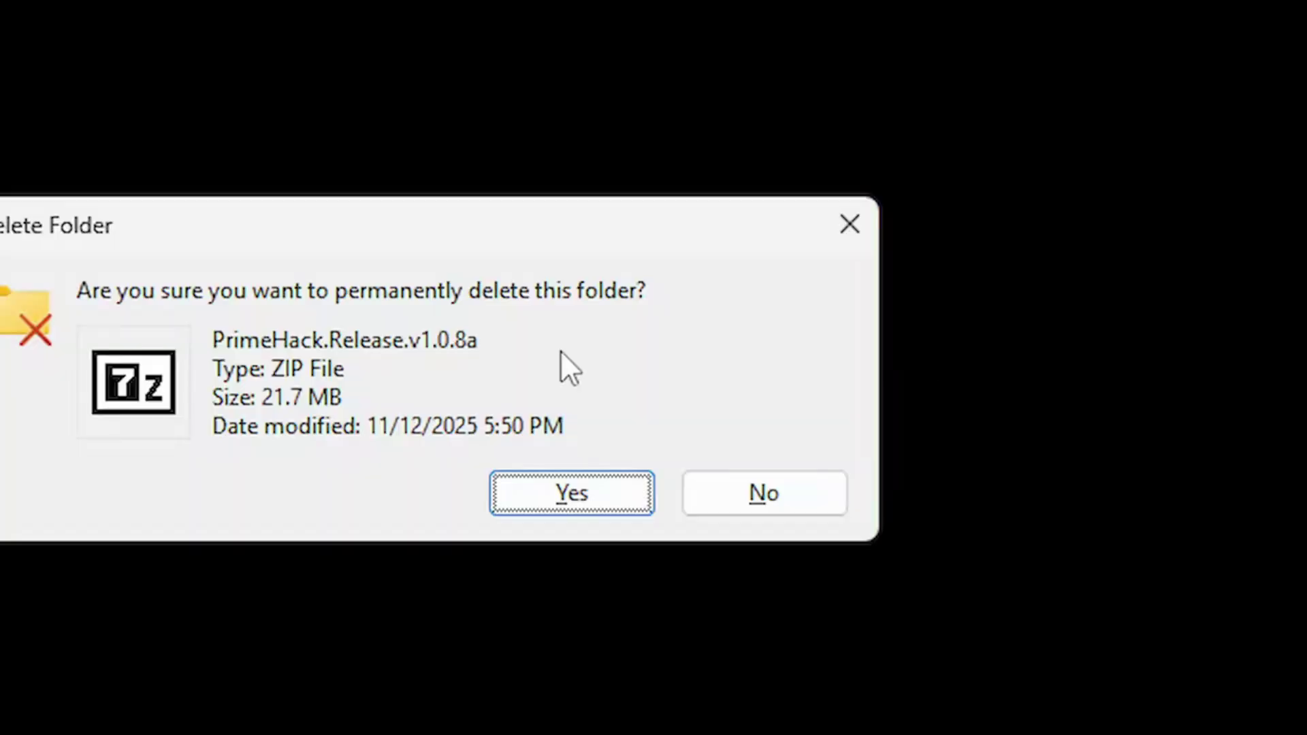
key("Return")
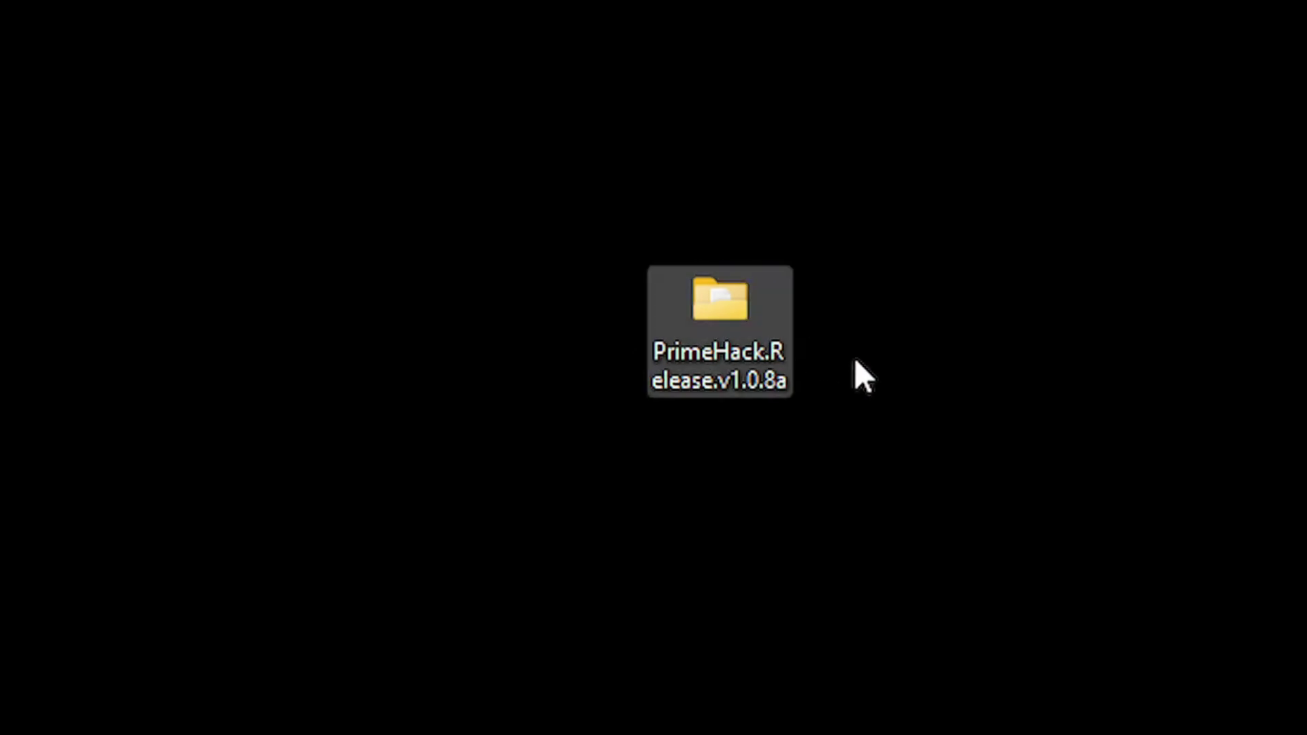
mouse_move(753, 337)
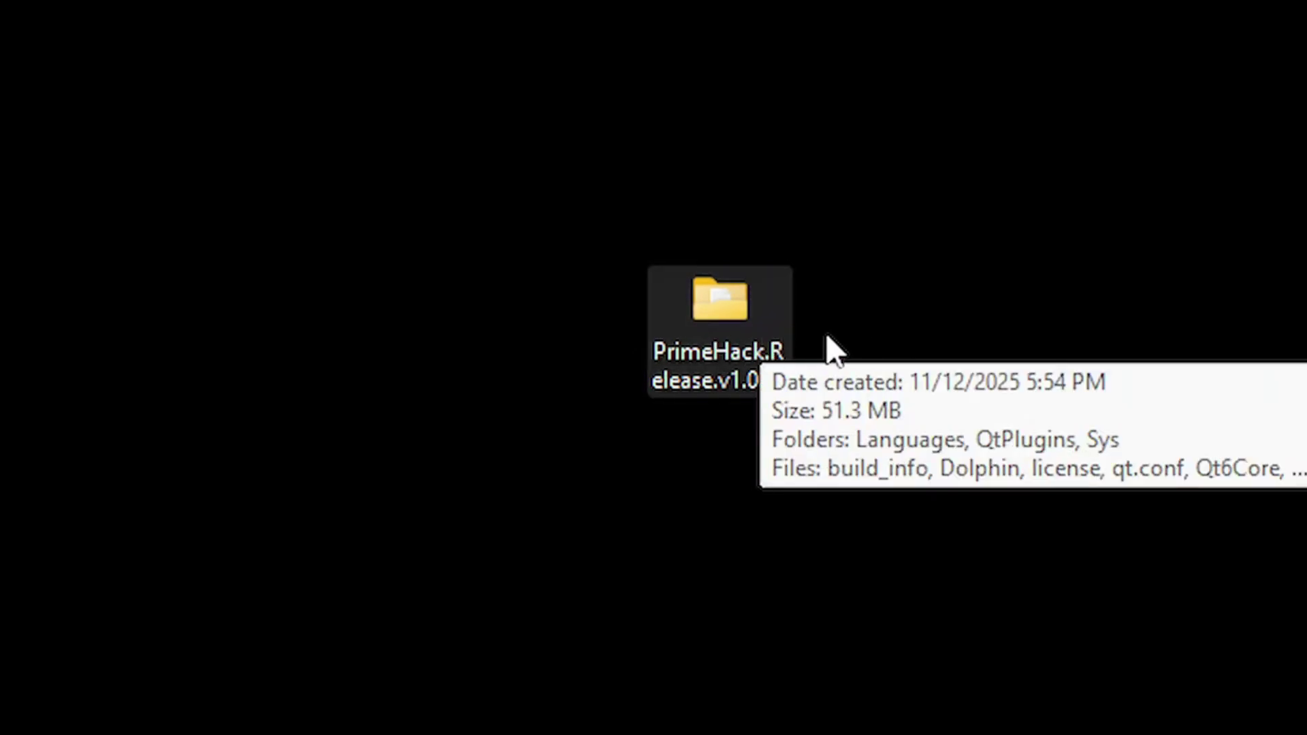
double_click(774, 295)
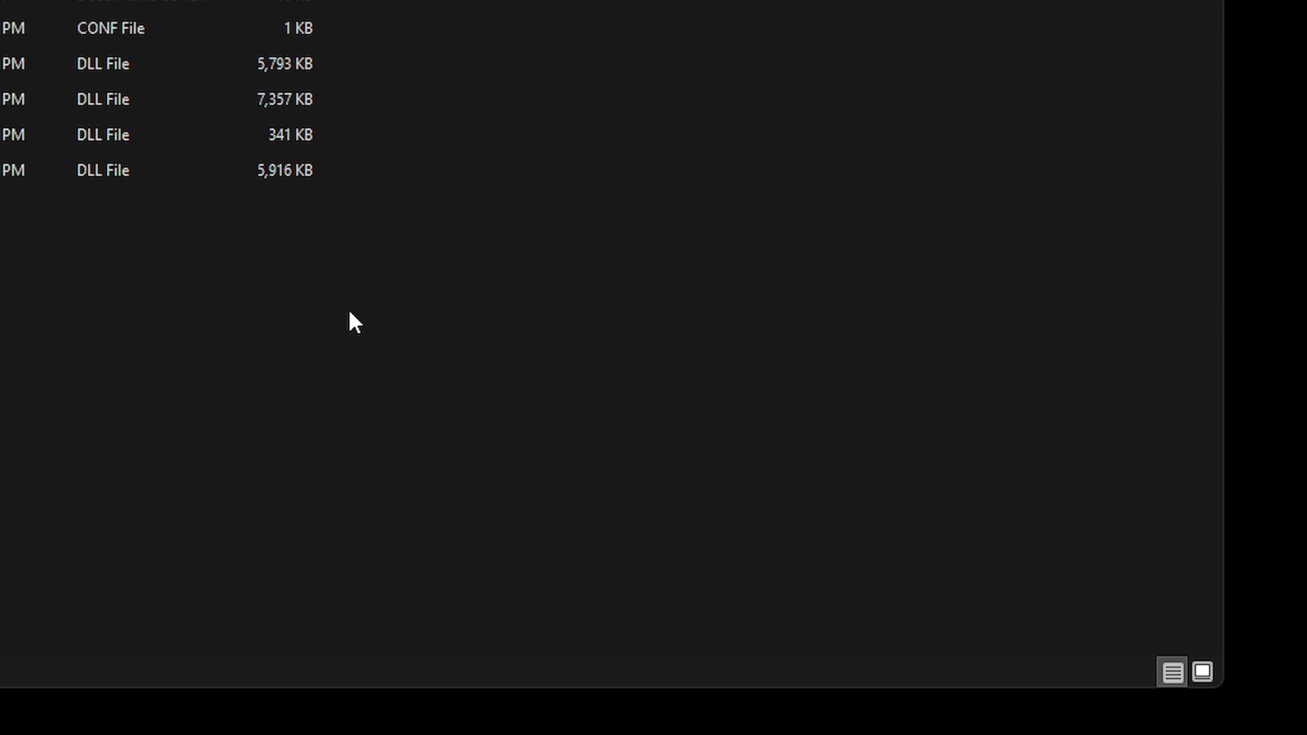
Create a new empty text document named 'portable' from the folder's context menu.
right_click(350, 313)
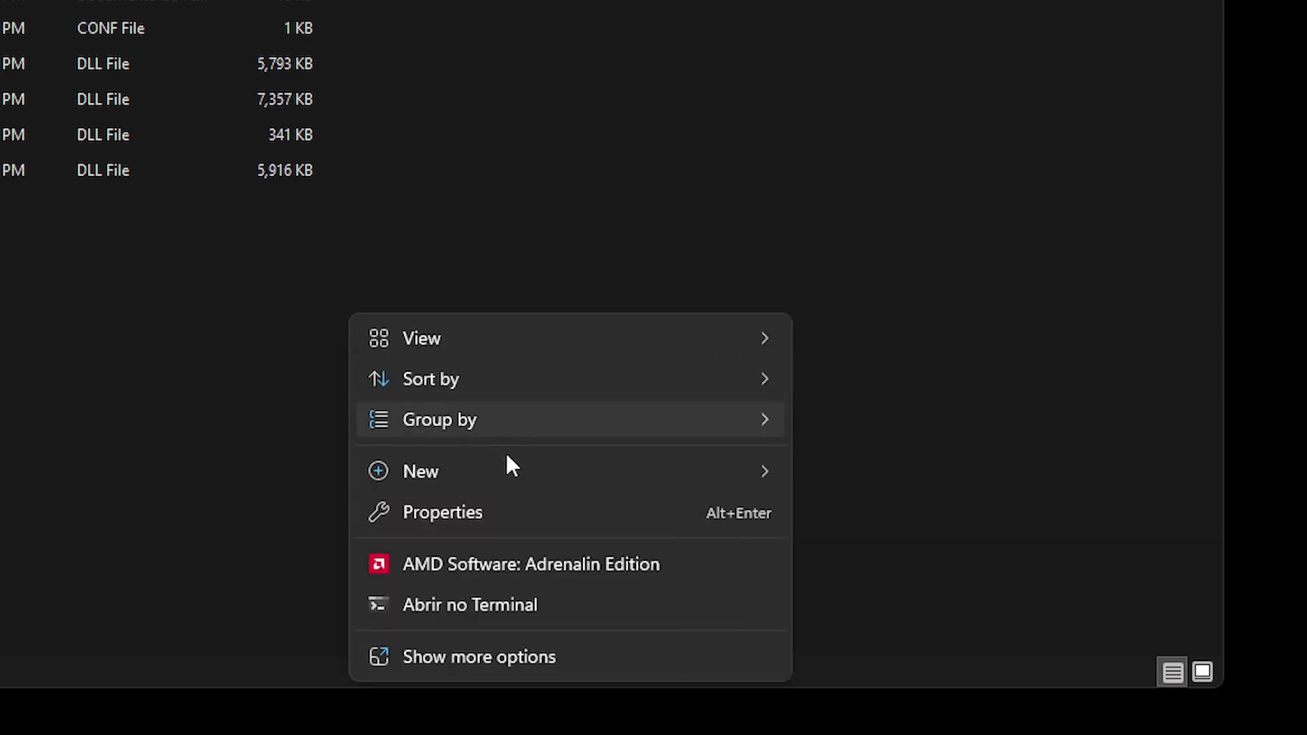
mouse_move(438, 475)
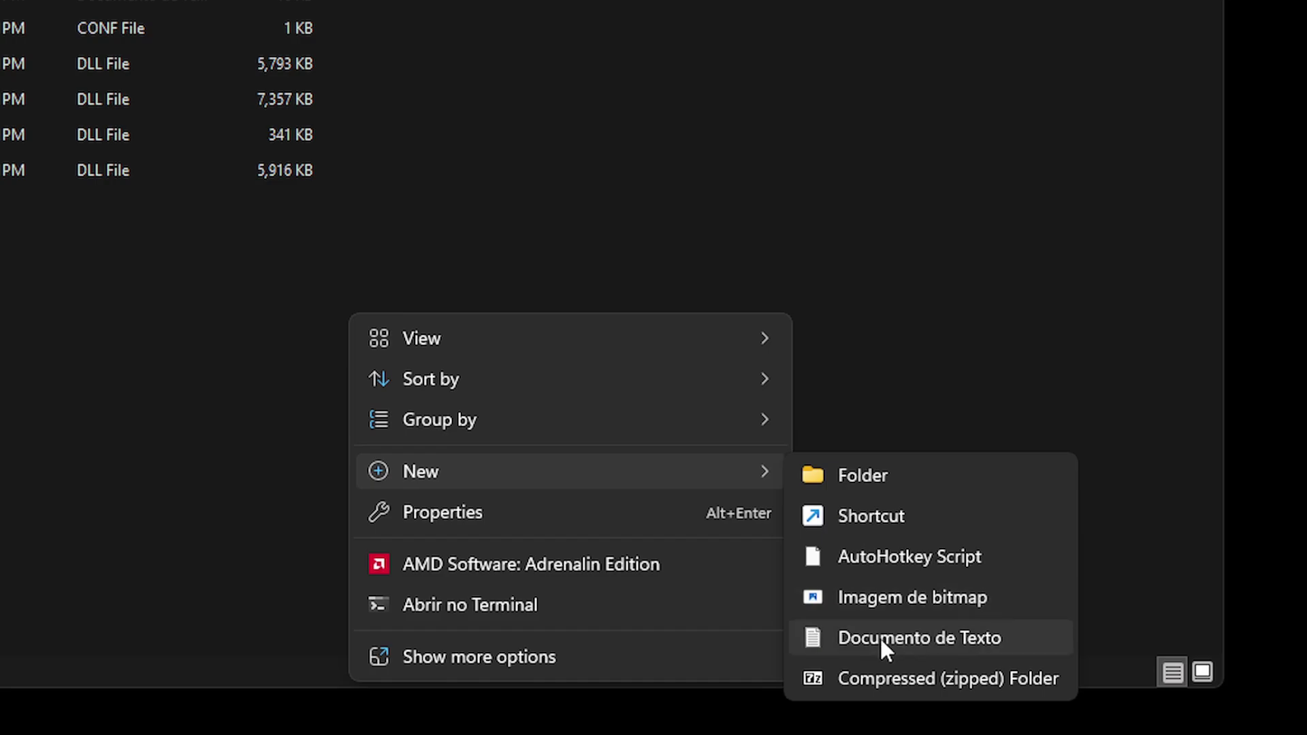
left_click(997, 647)
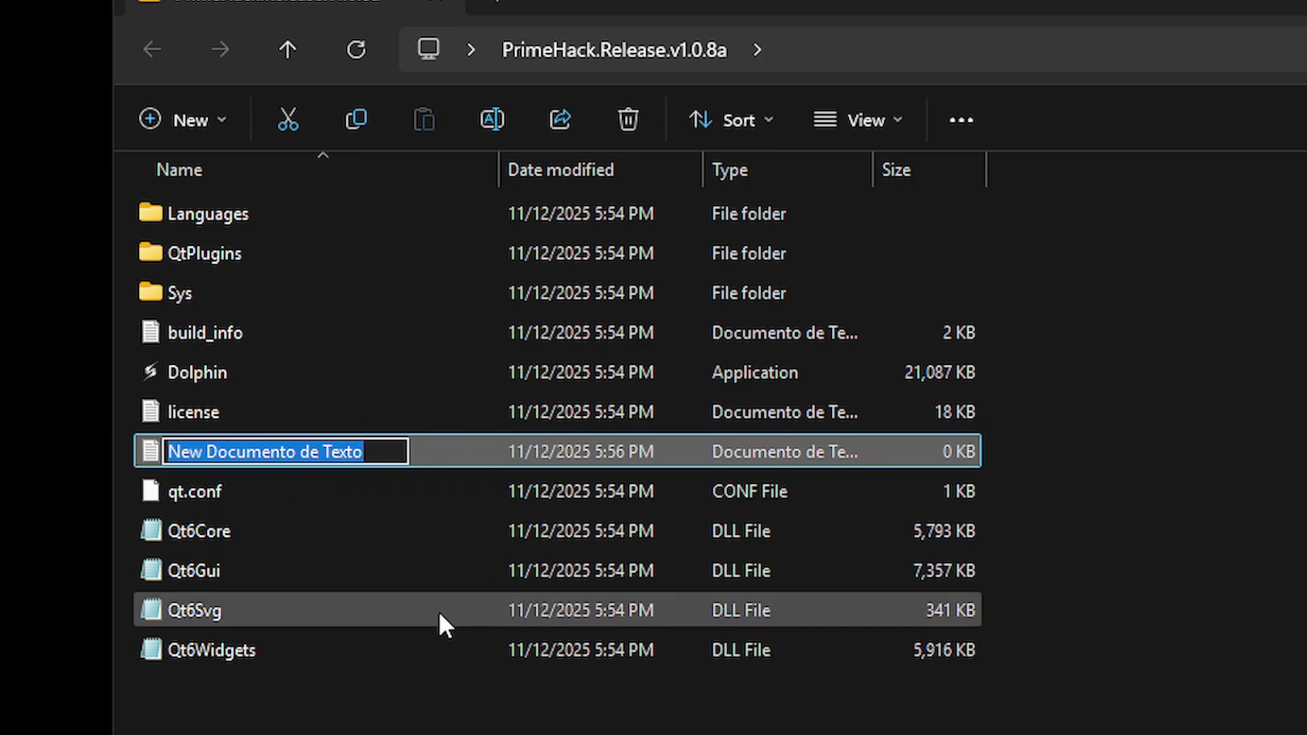
type("portable")
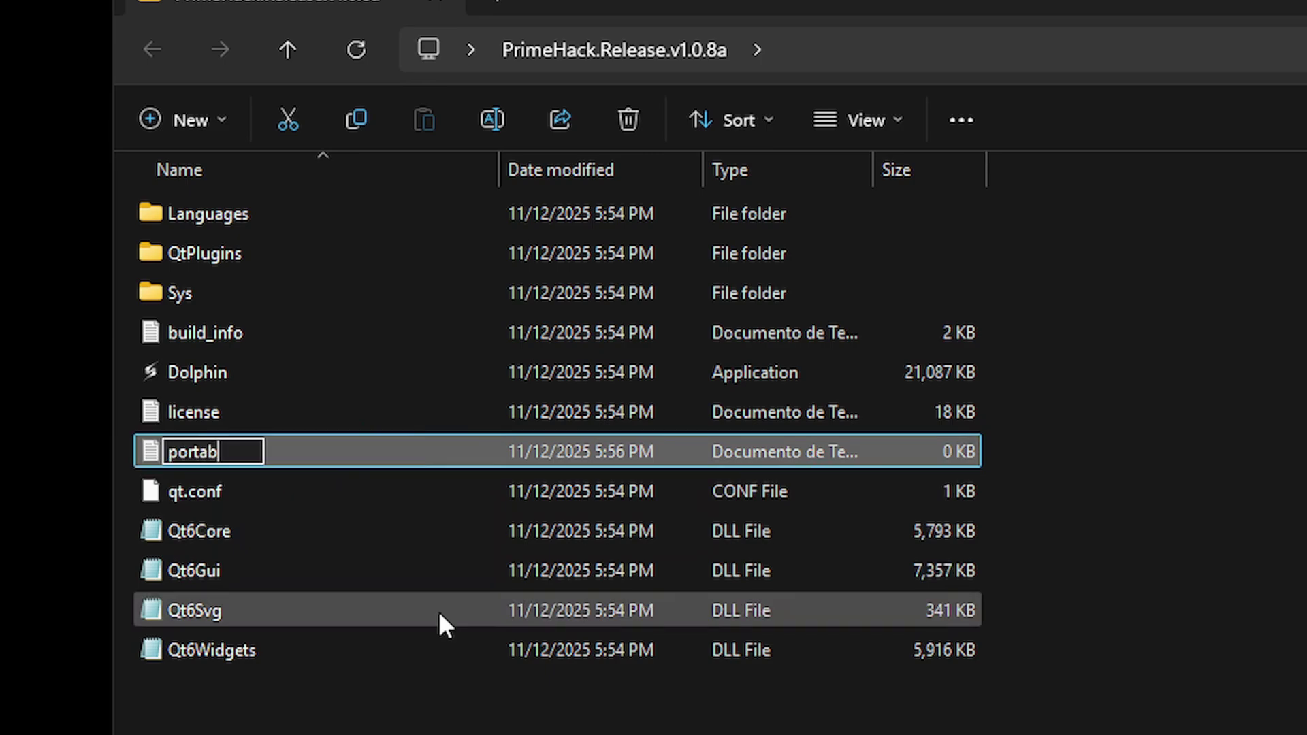
key("Return")
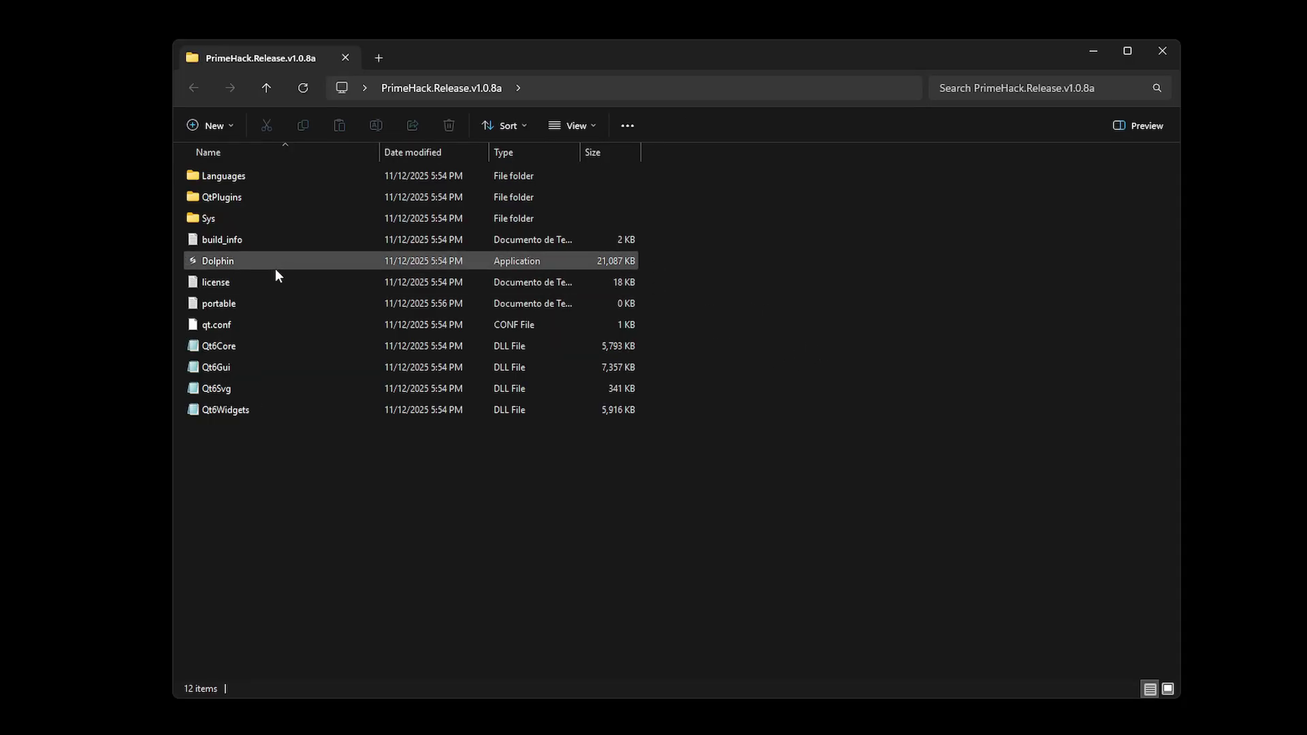
Launch Dolphin.exe and dismiss the first-run PrimeHack notice.
left_click(270, 263)
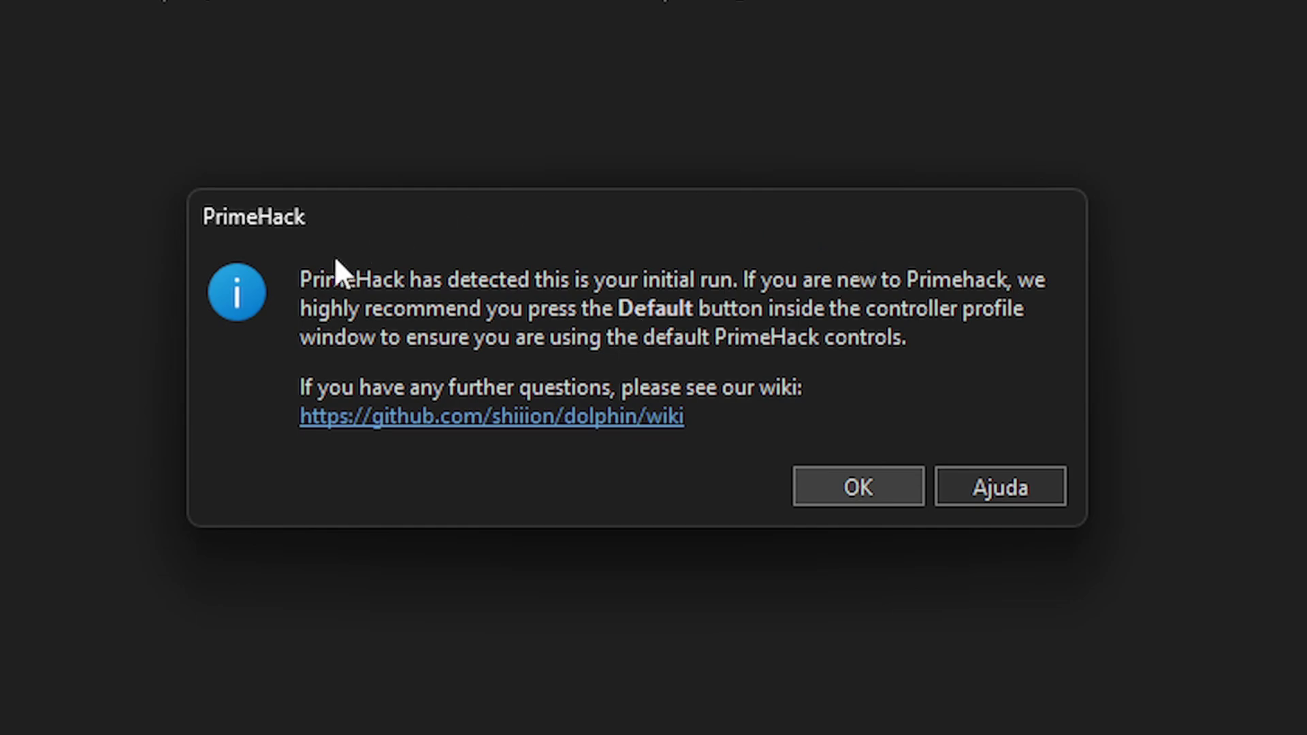
left_click(859, 489)
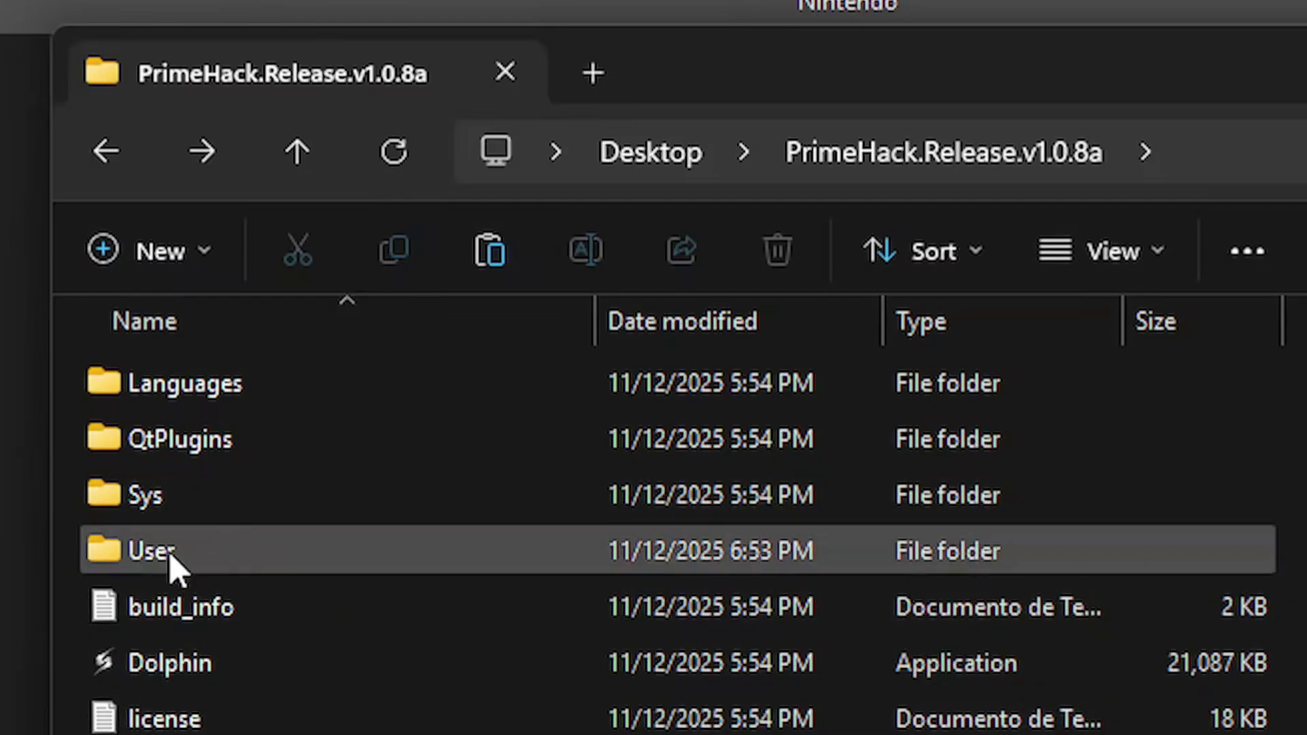
Open the newly created User folder inside PrimeHack.Release.v1.0.8a.
double_click(193, 554)
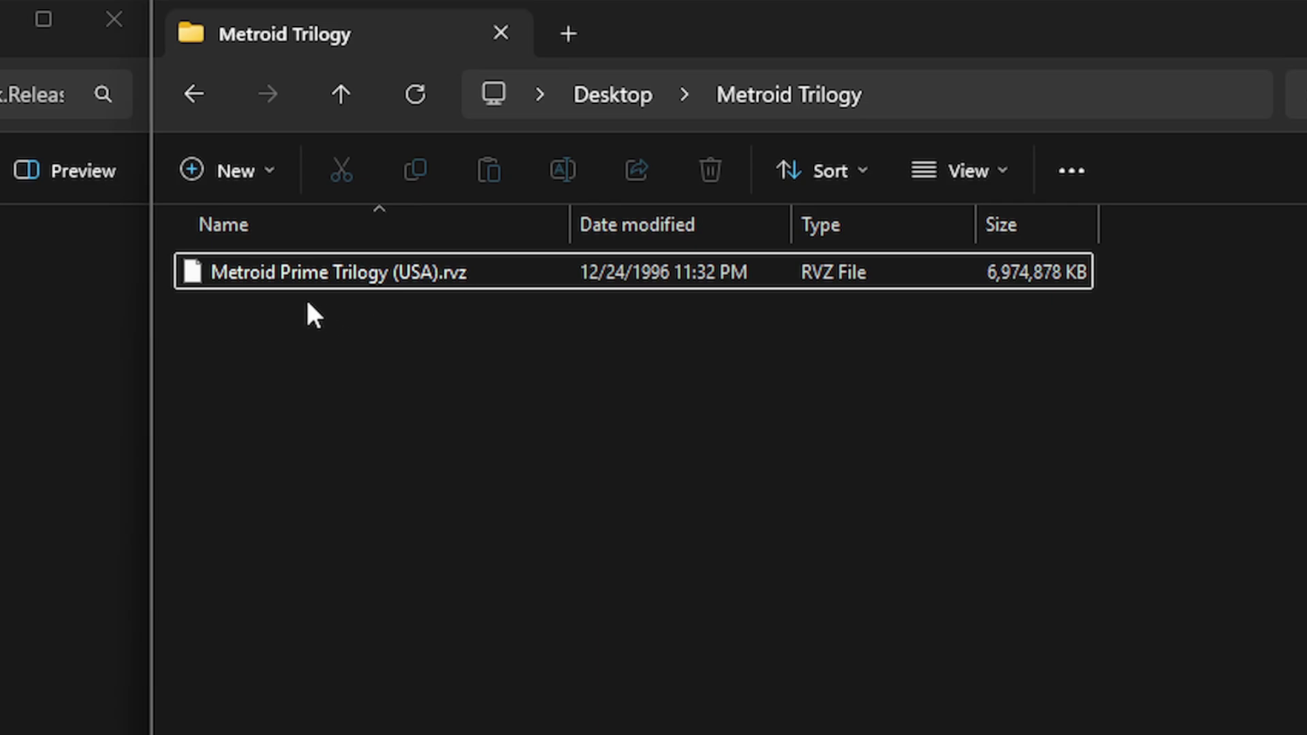
Drag Metroid Prime Trilogy (USA).rvz from Metroid Trilogy into the PrimeHack.Release.v1.0.8a folder.
left_click(217, 279)
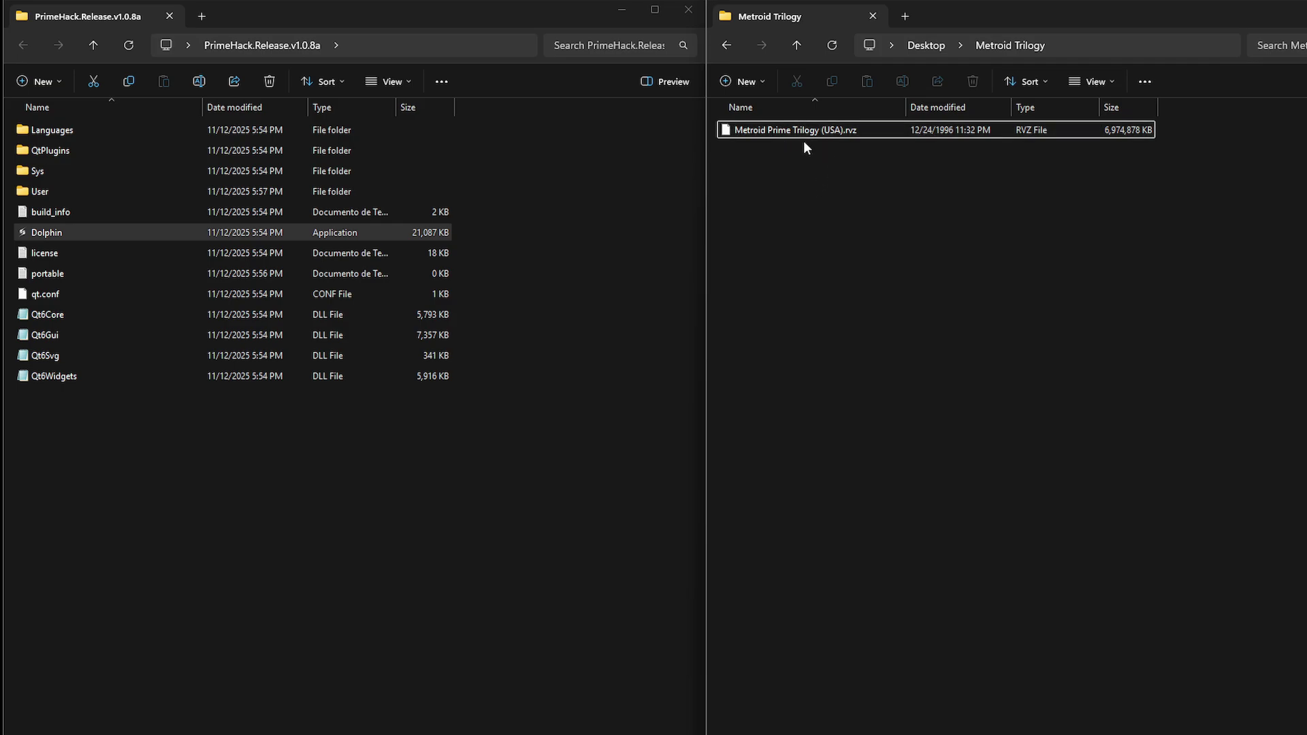
left_click(821, 132)
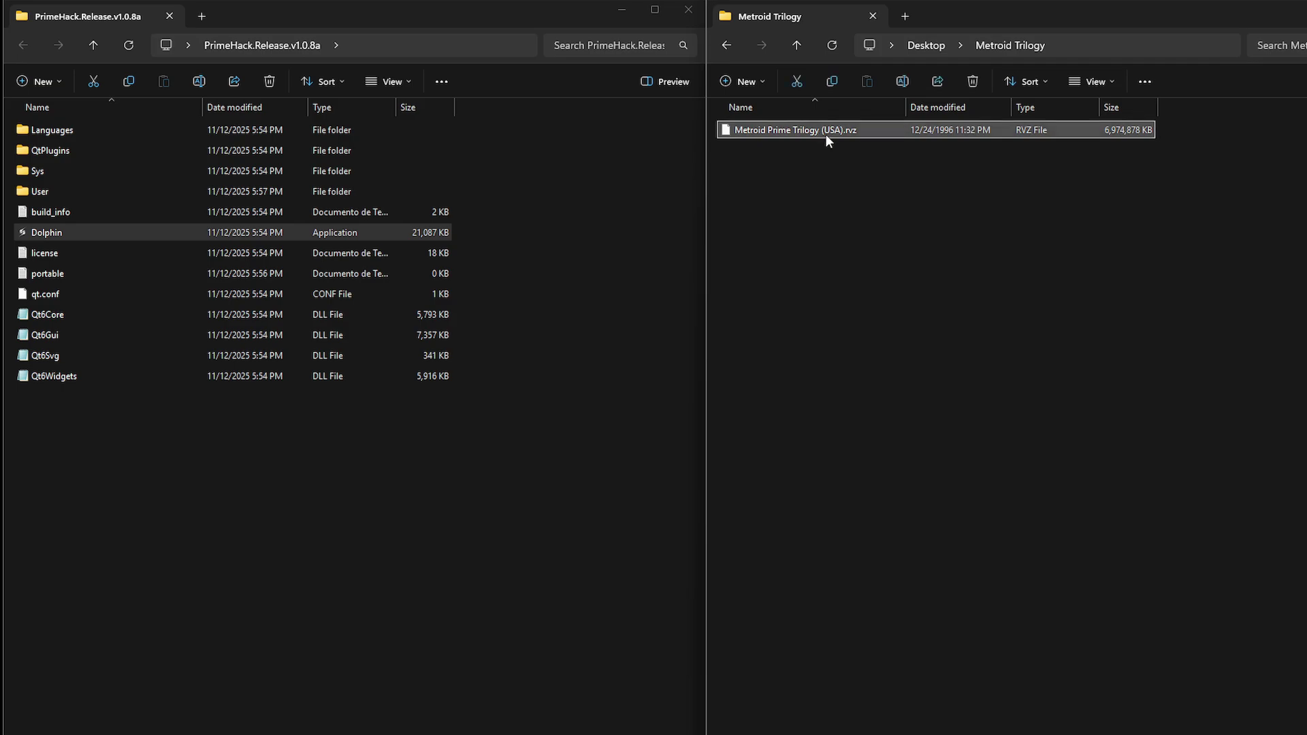
left_click_drag(839, 132, 342, 429)
left_click(639, 259)
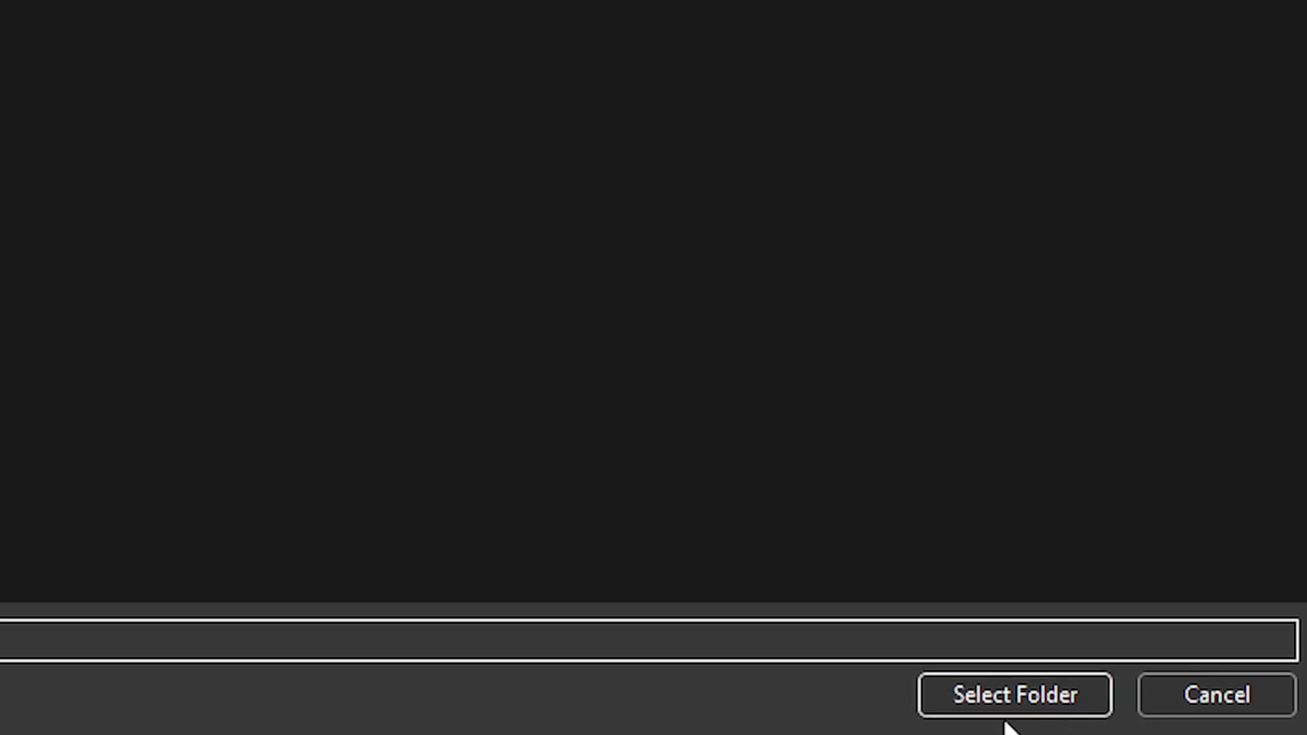
Add the PrimeHack folder as a game location so Metroid Prime: Trilogy appears, then open Graphics.
left_click(1025, 707)
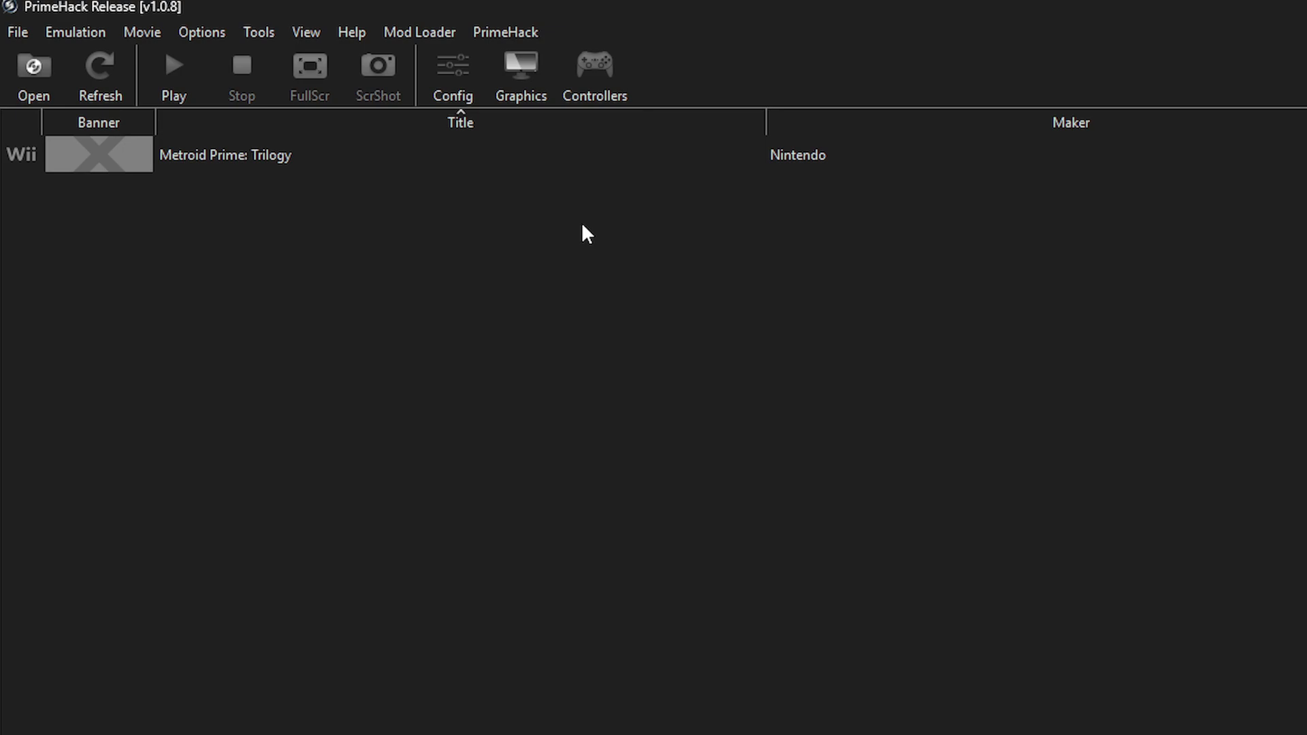
left_click(533, 95)
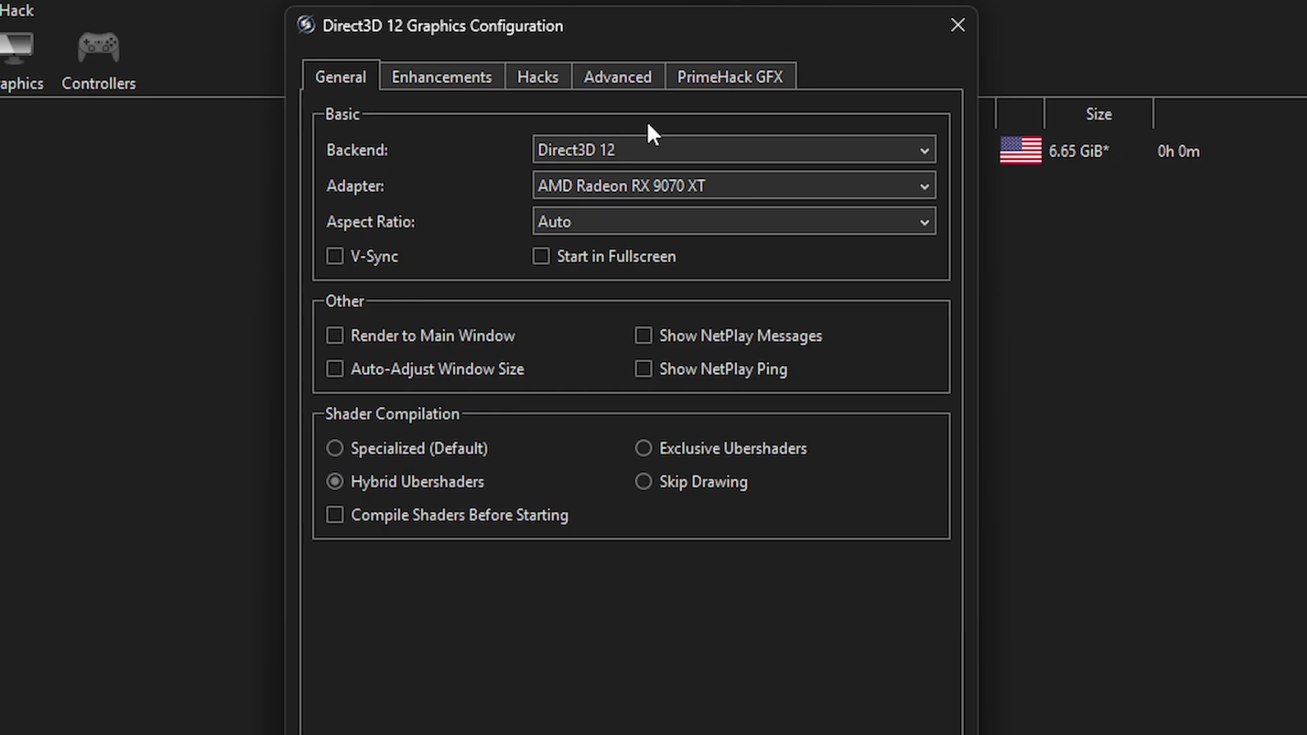
Change the graphics backend to Vulkan, keeping the AMD Radeon RX 9070 XT adapter.
left_click(648, 150)
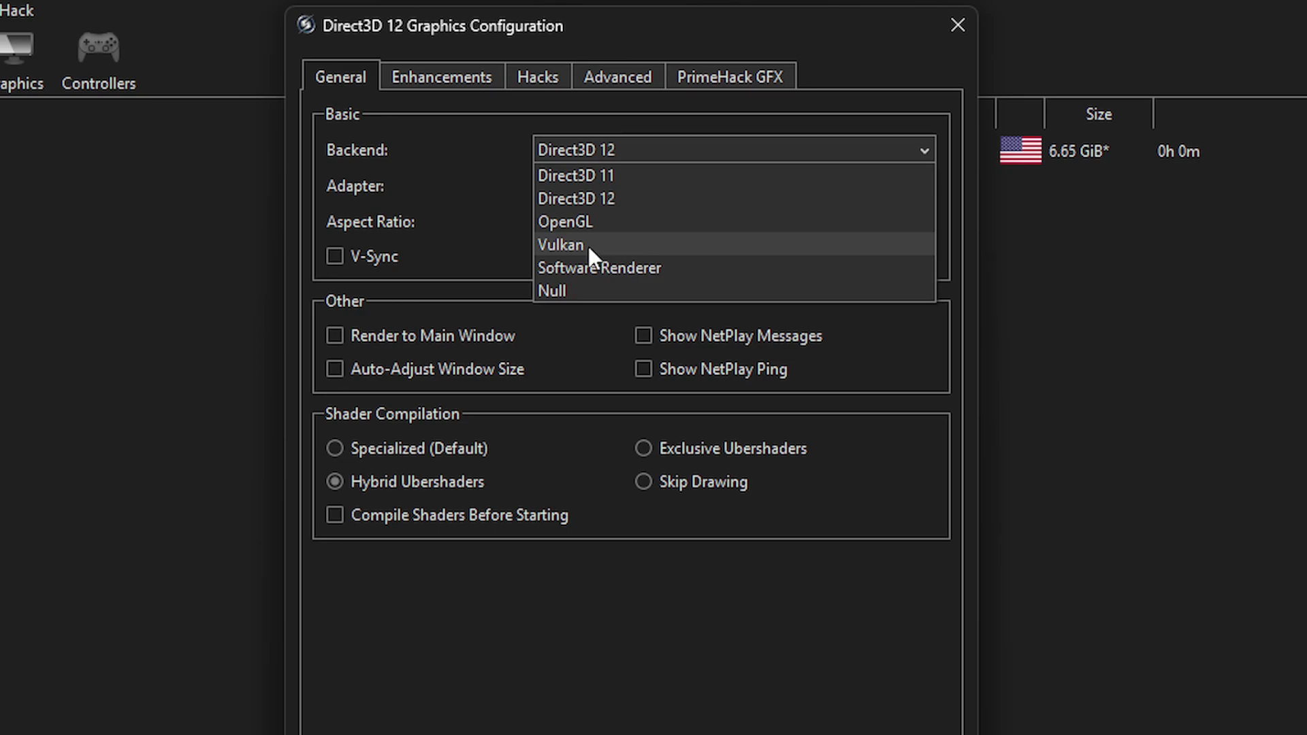
left_click(631, 245)
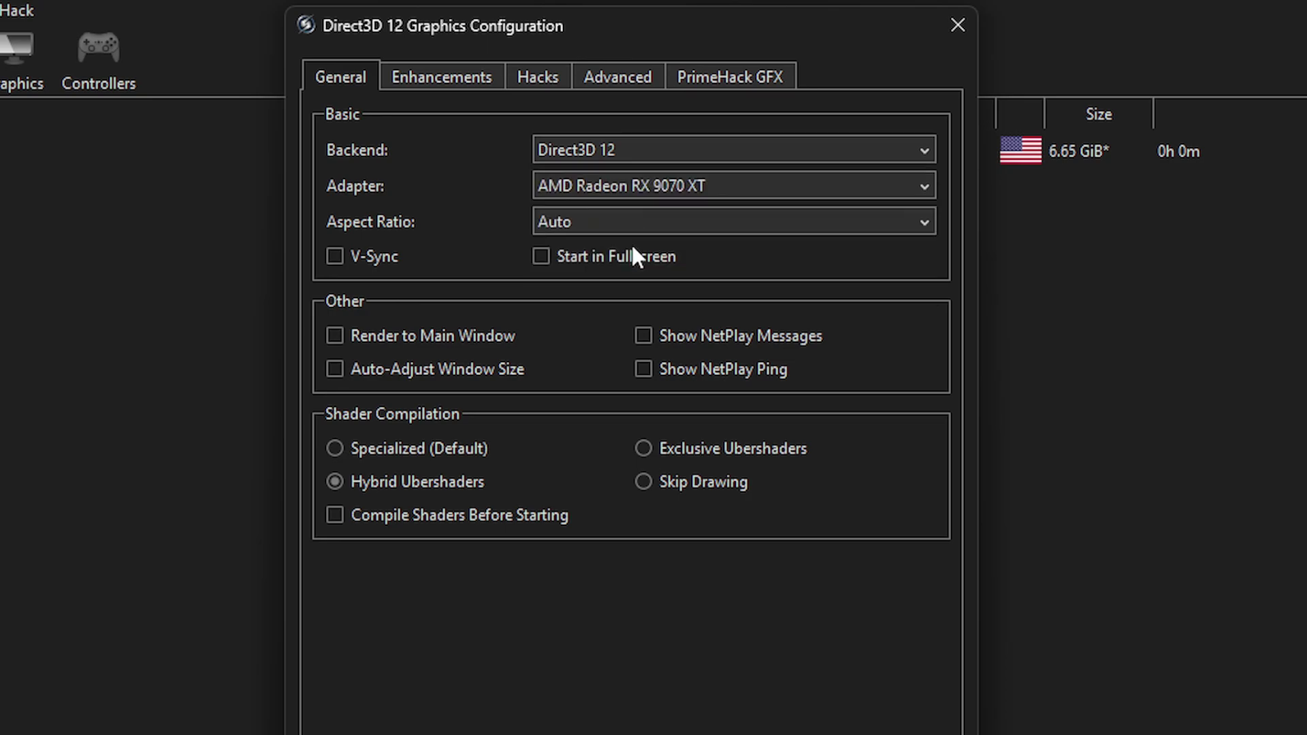
mouse_move(705, 190)
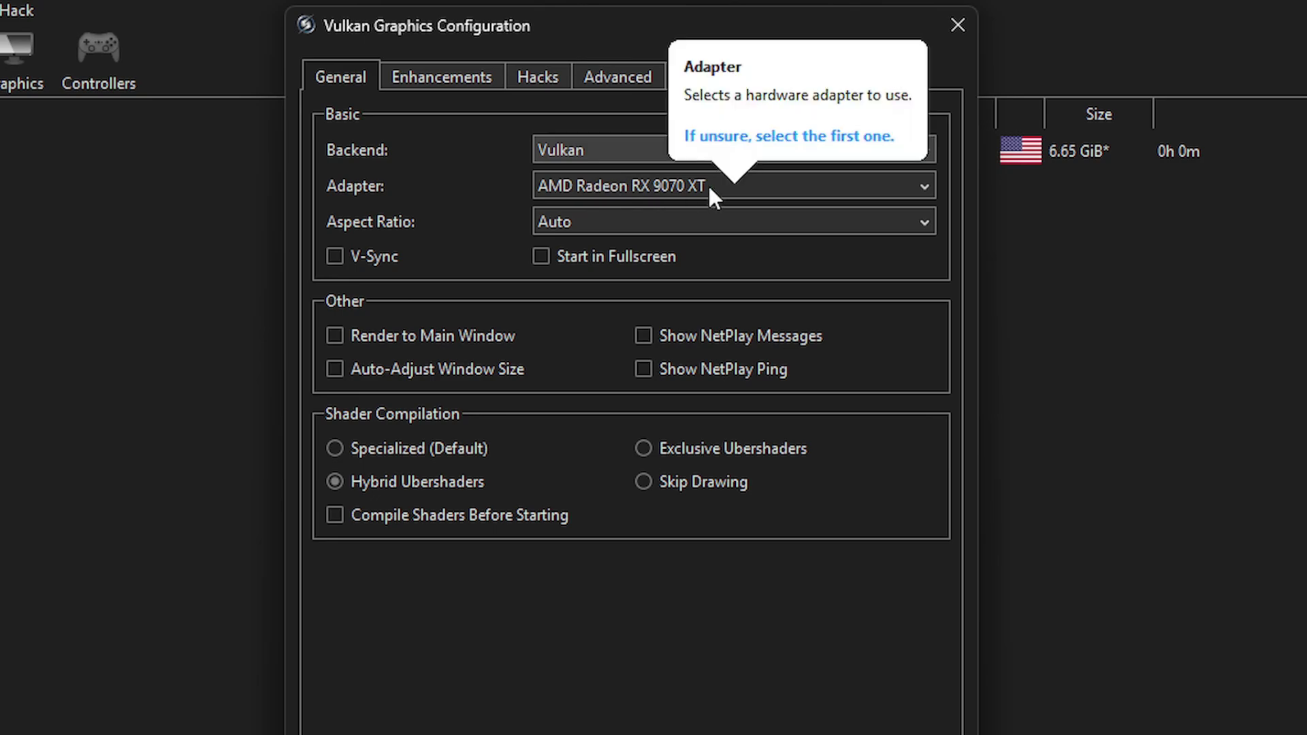
left_click(760, 196)
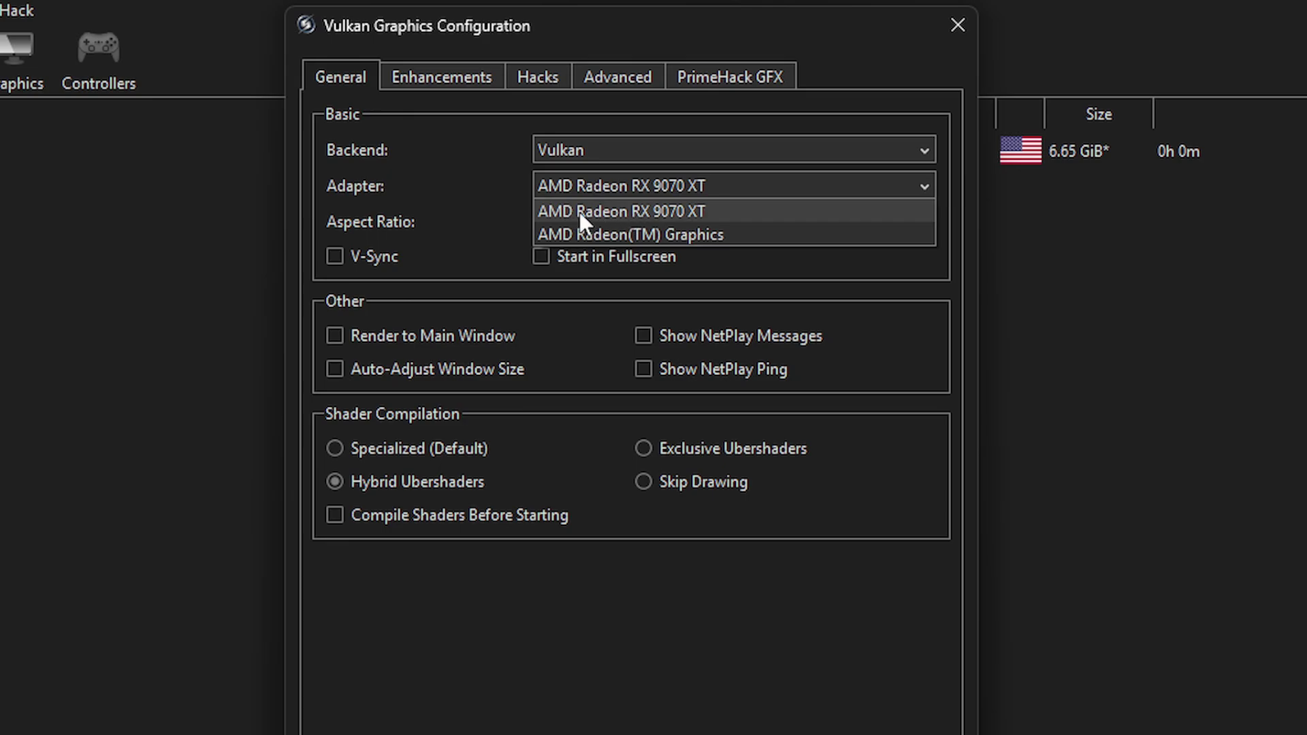
left_click(628, 211)
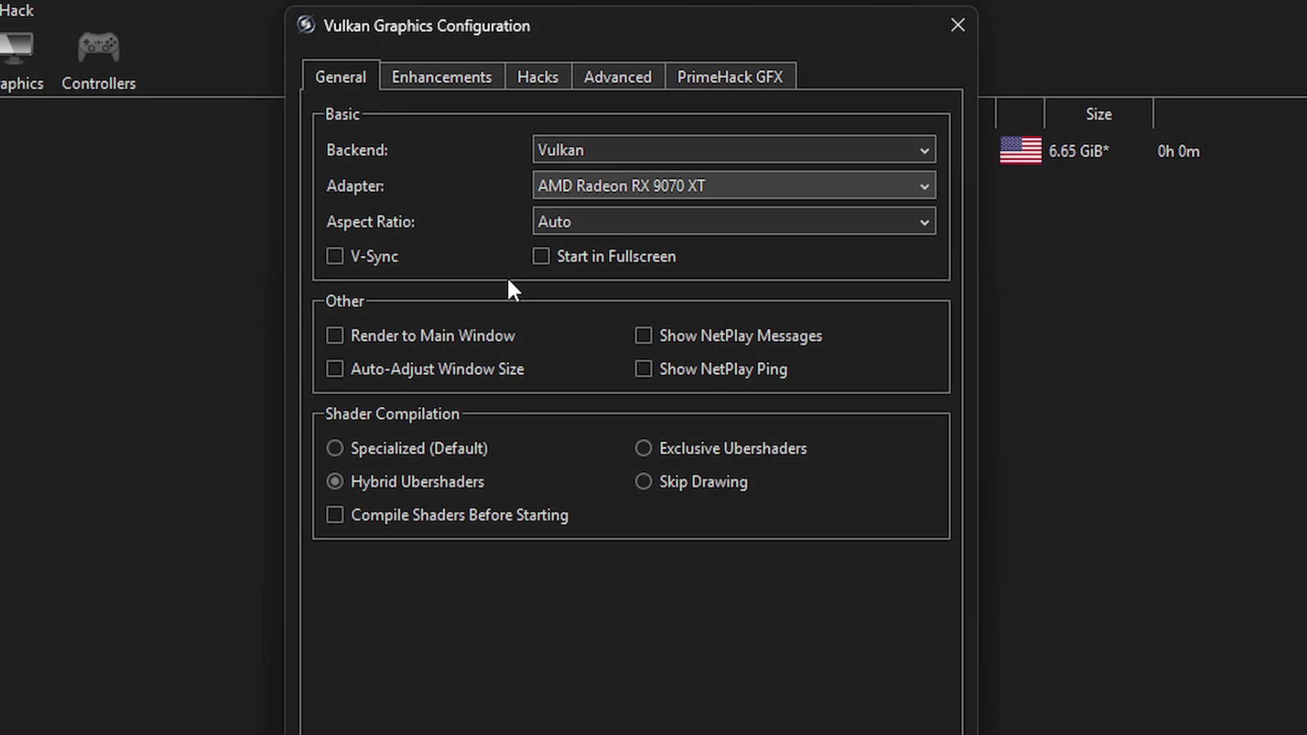
mouse_move(616, 229)
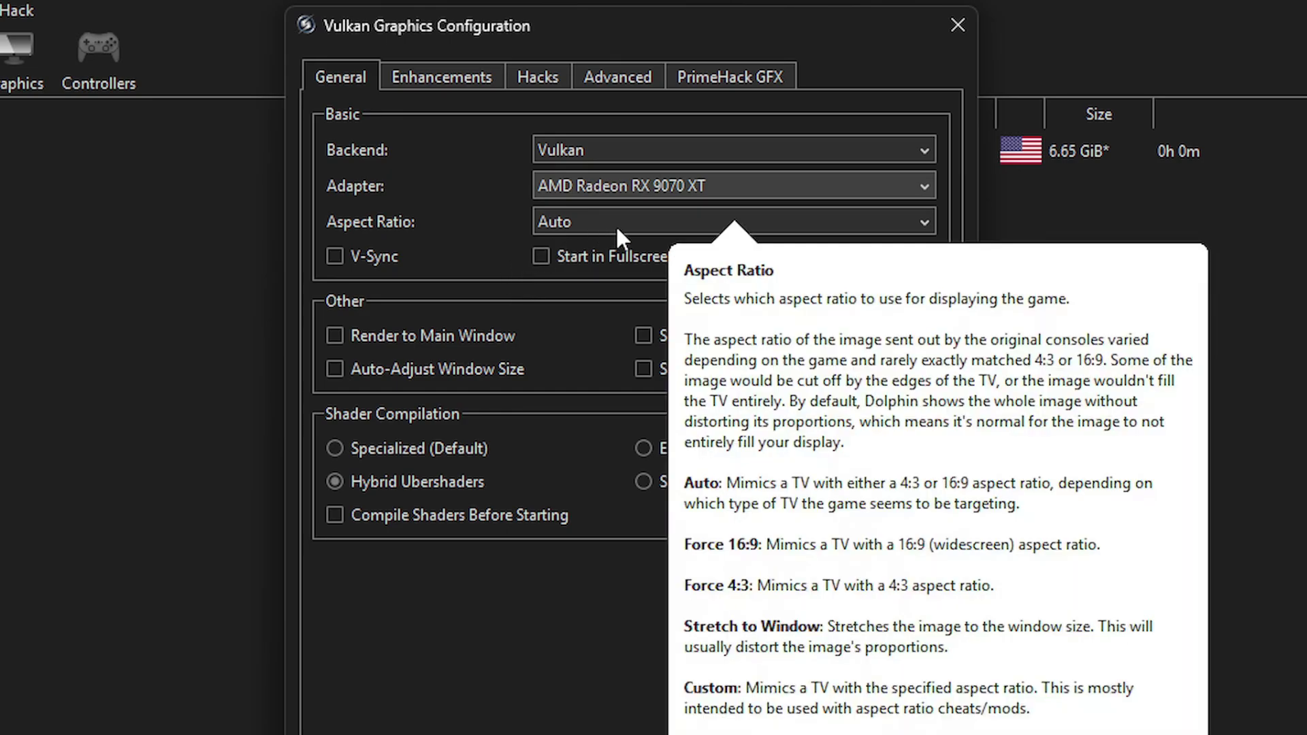
Set aspect ratio to Stretch to Window and enable Compile Shaders Before Starting.
left_click(644, 228)
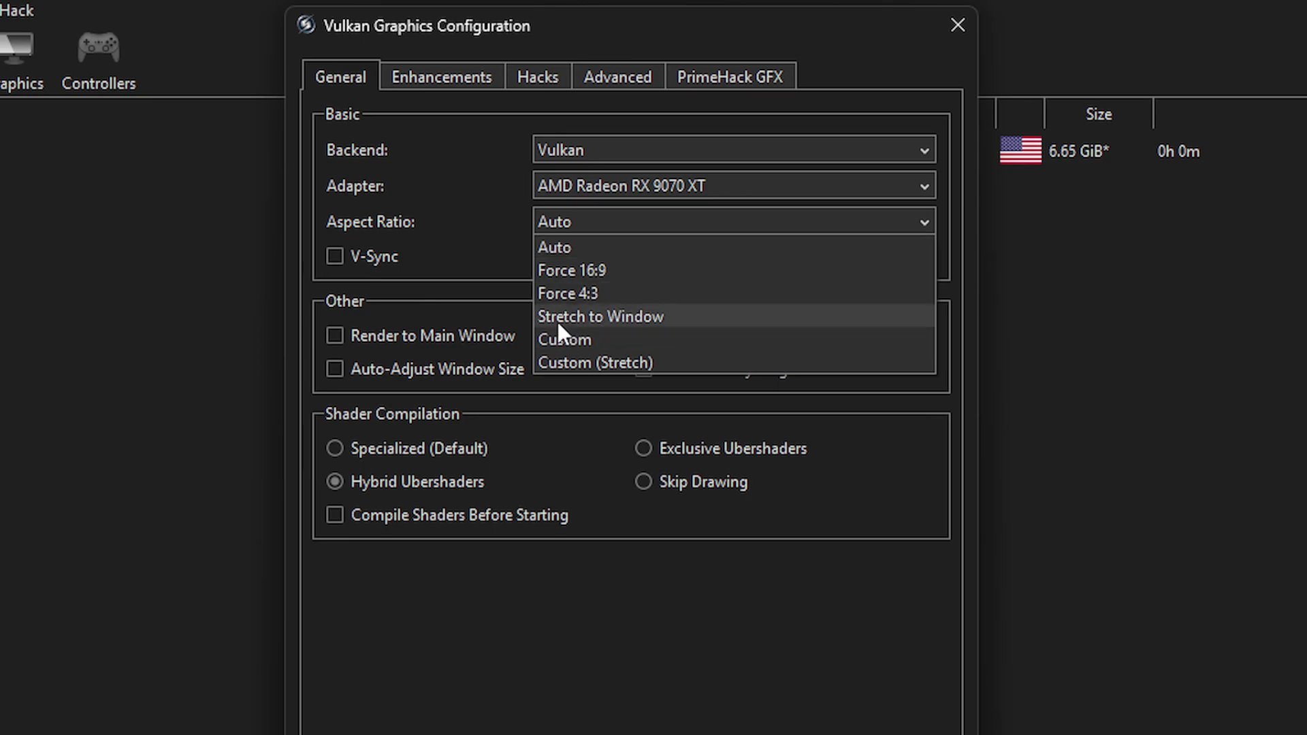
left_click(672, 319)
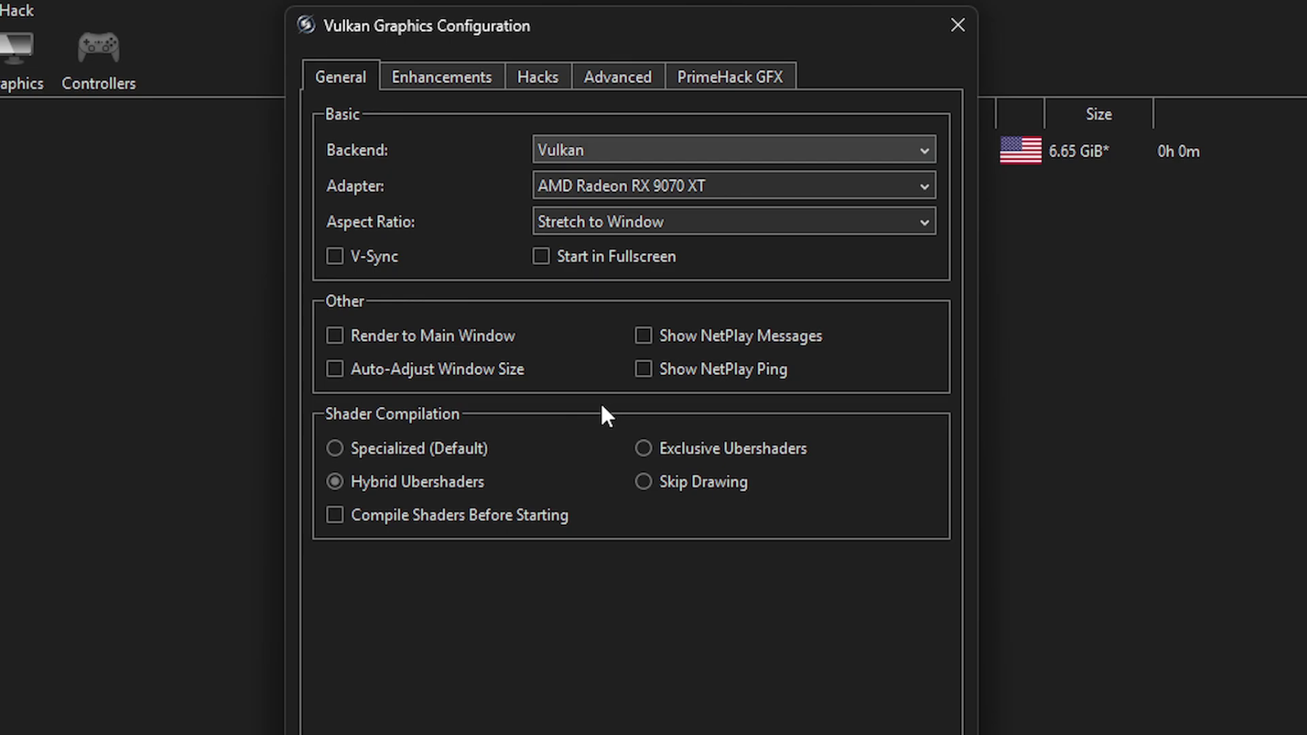
mouse_move(667, 457)
mouse_move(616, 437)
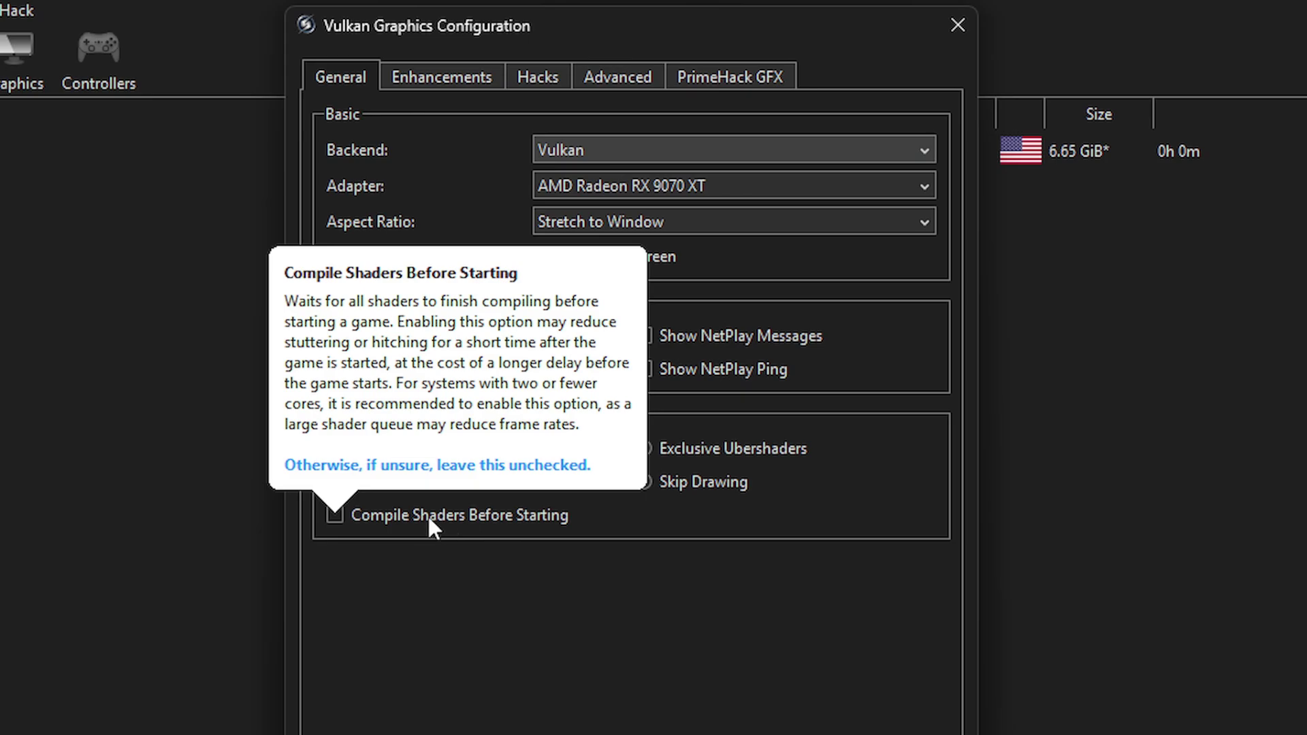
left_click(378, 524)
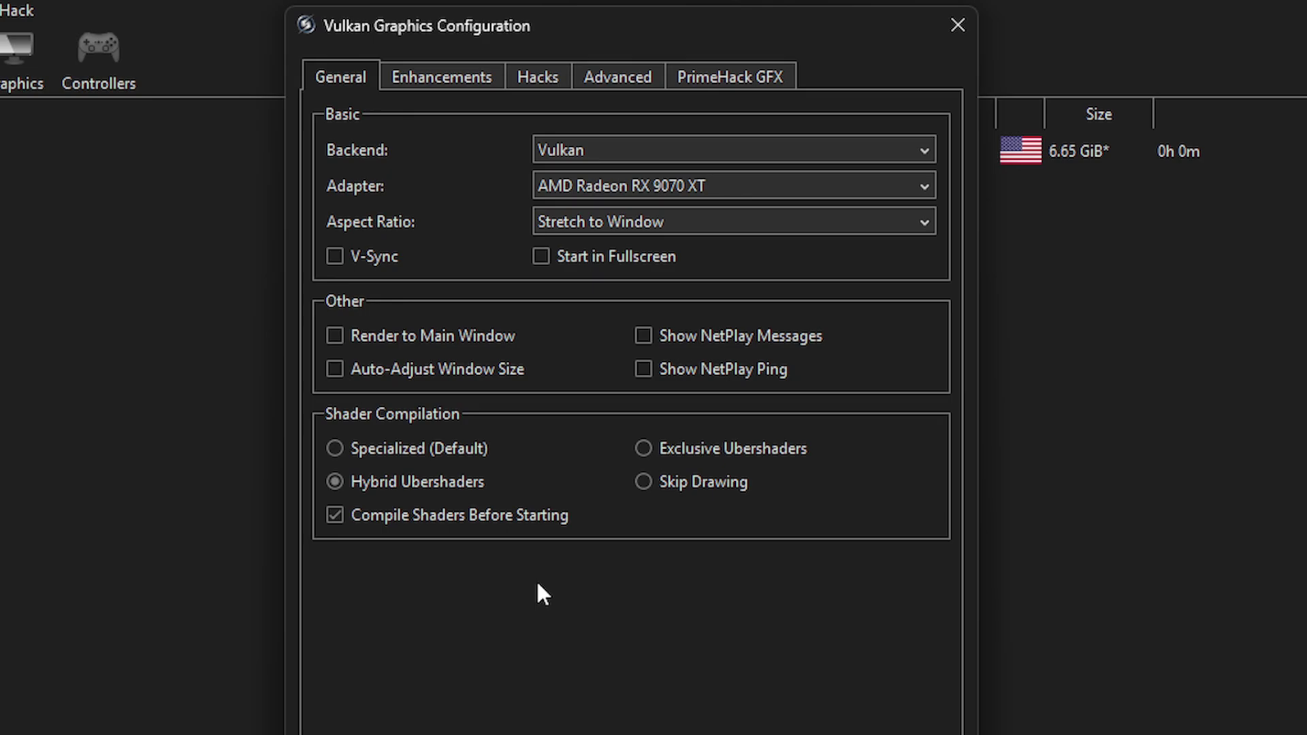
left_click(443, 85)
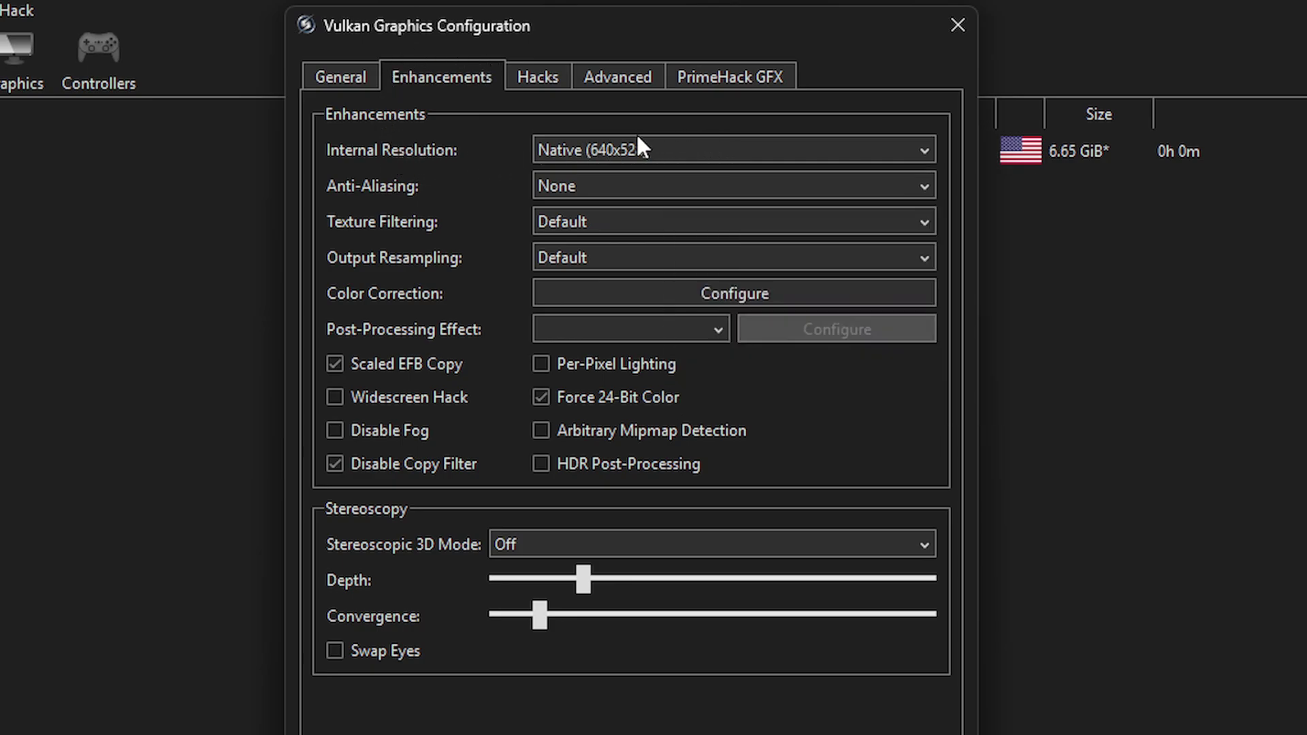
Set internal resolution to 4x Native (2560x2112) for 1440p.
mouse_move(675, 152)
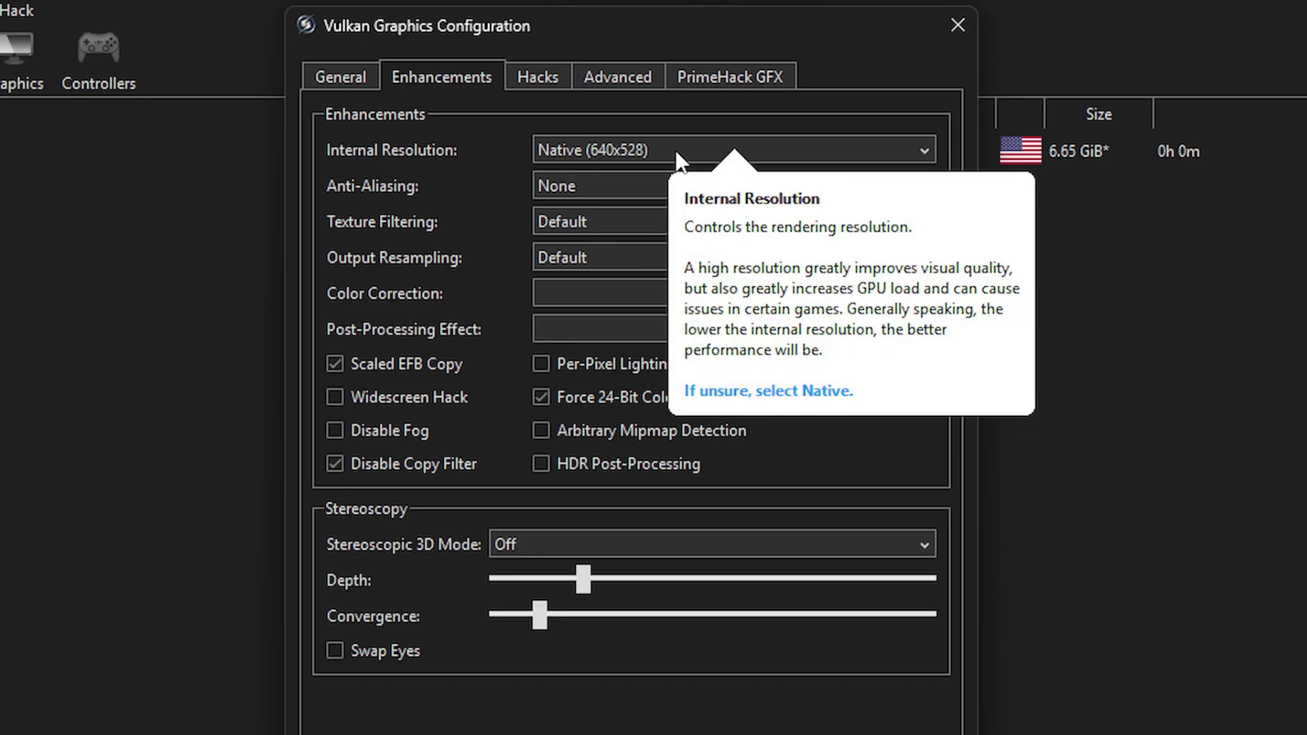
left_click(676, 161)
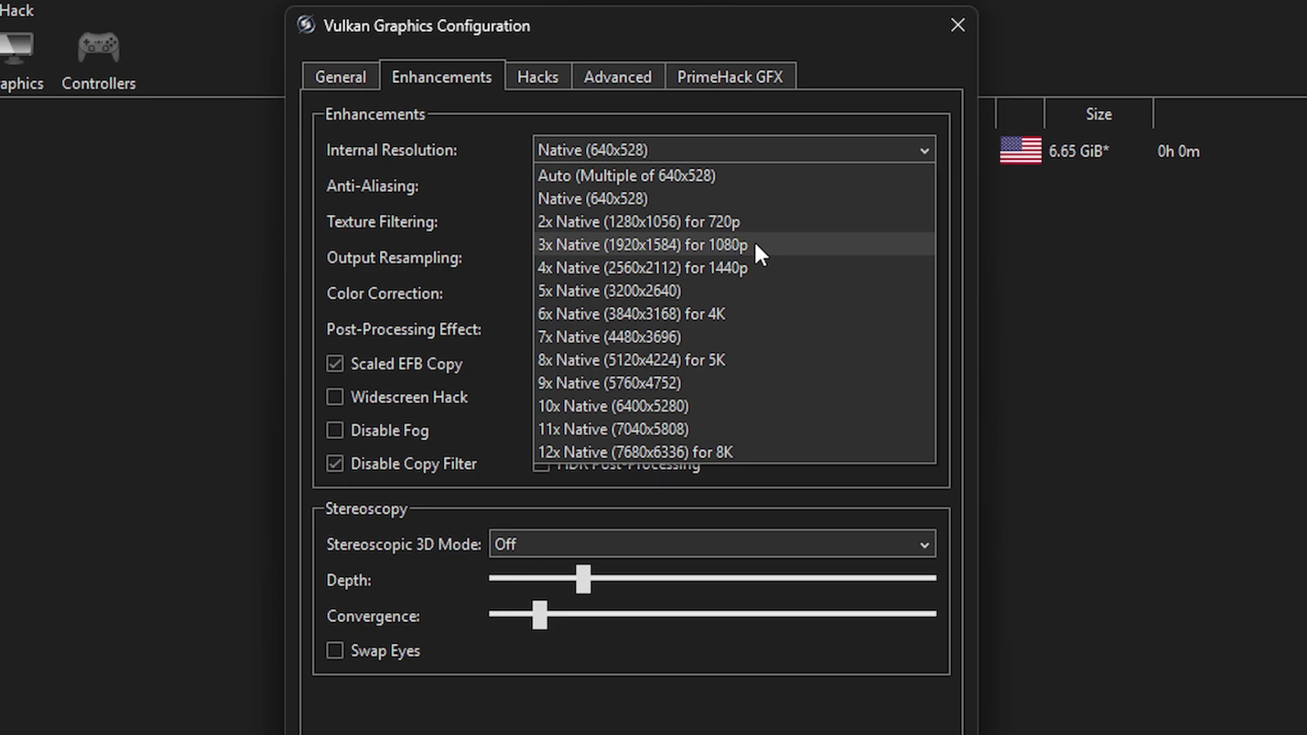
left_click(755, 268)
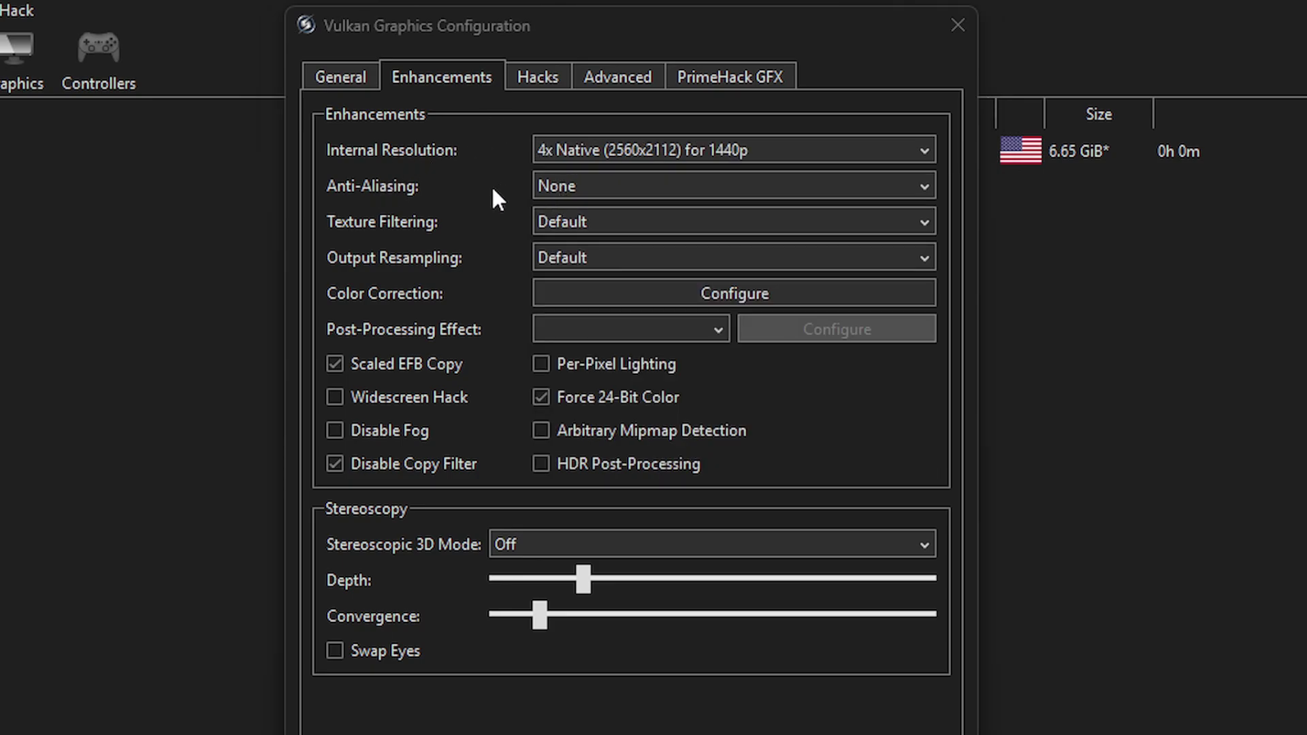
left_click(607, 151)
left_click(633, 149)
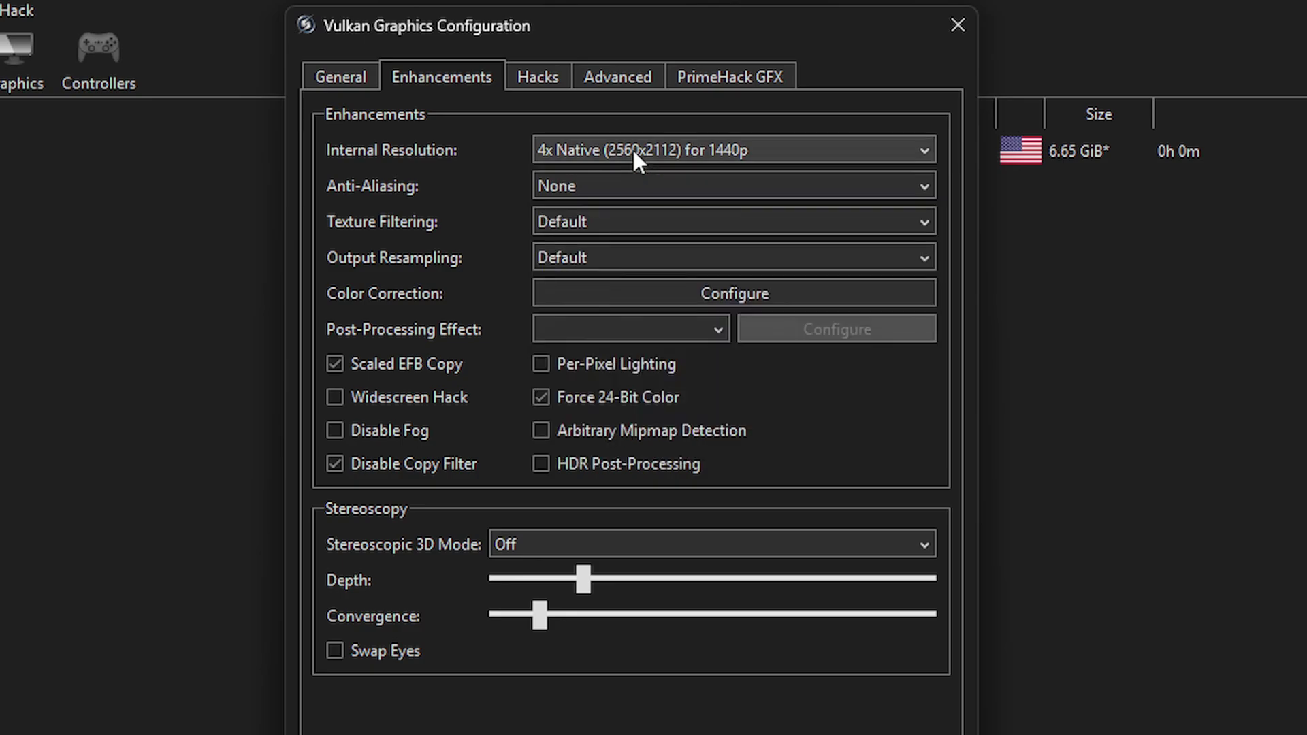
Leave anti-aliasing at None and set texture filtering to 16x Anisotropic.
left_click(580, 187)
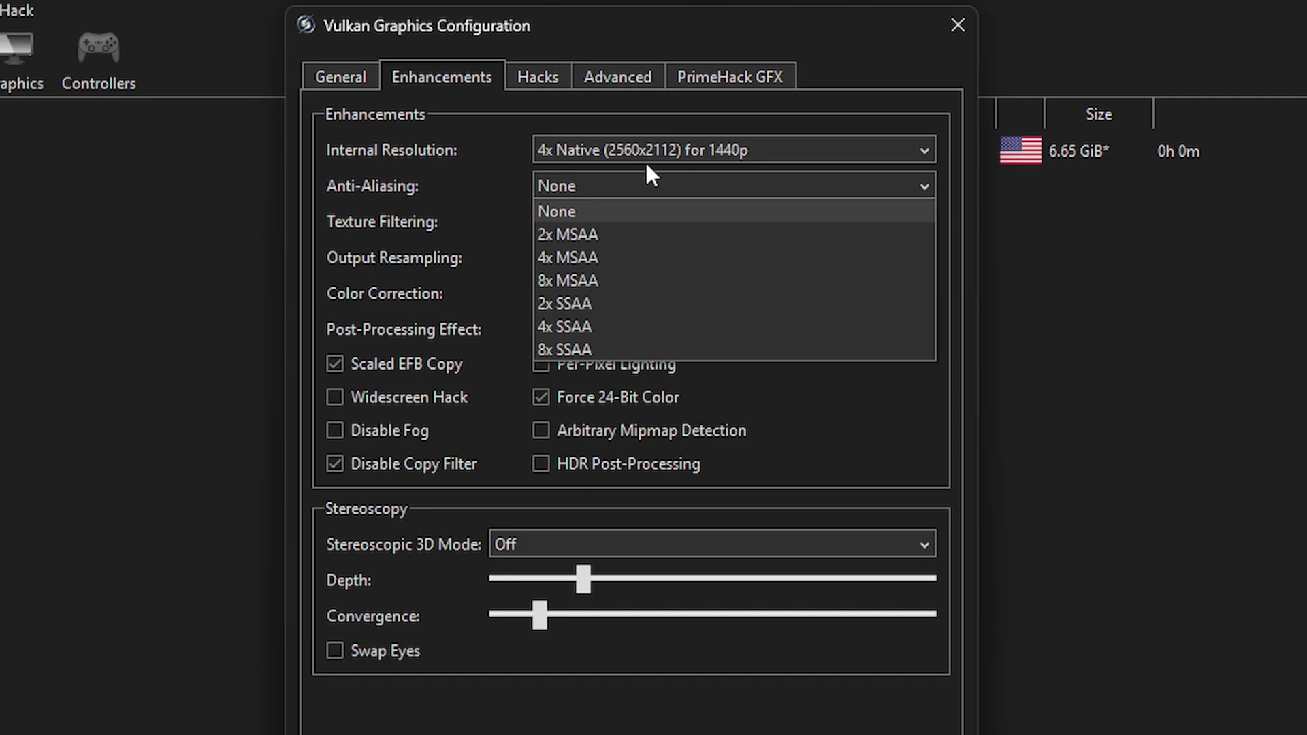
left_click(617, 212)
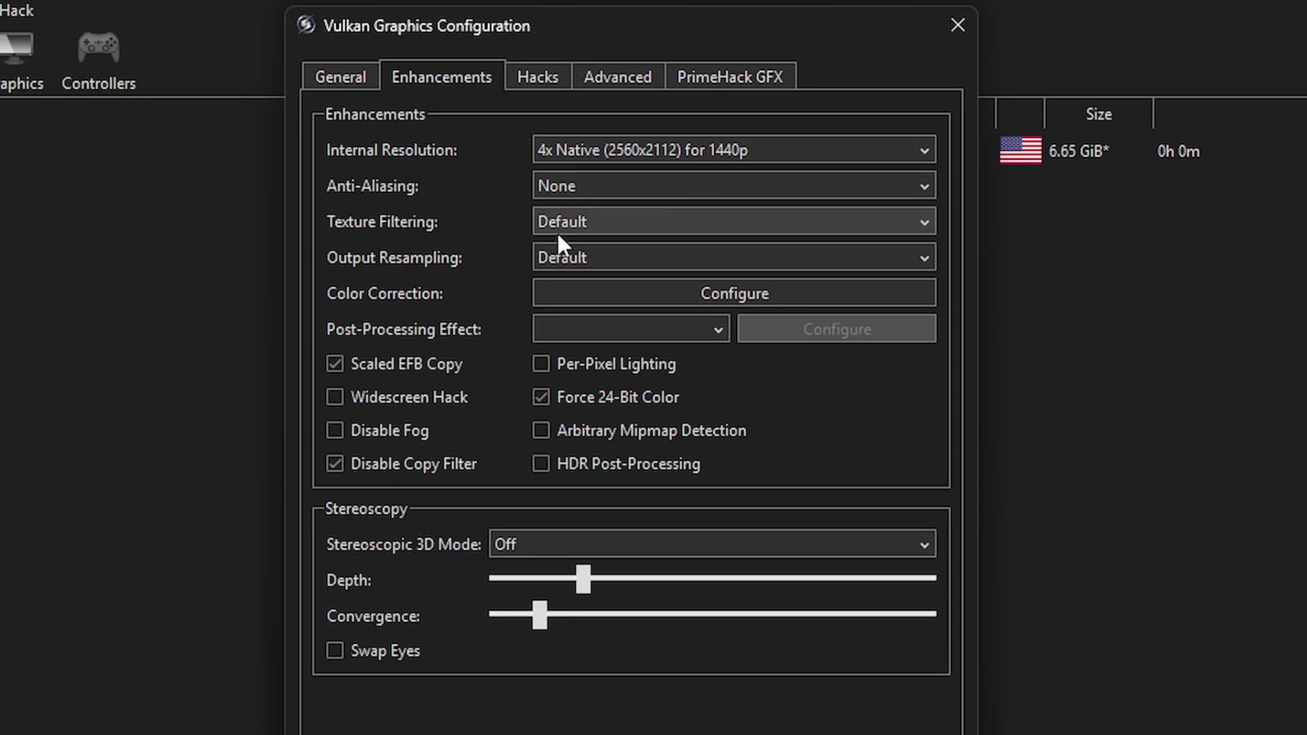
left_click(629, 221)
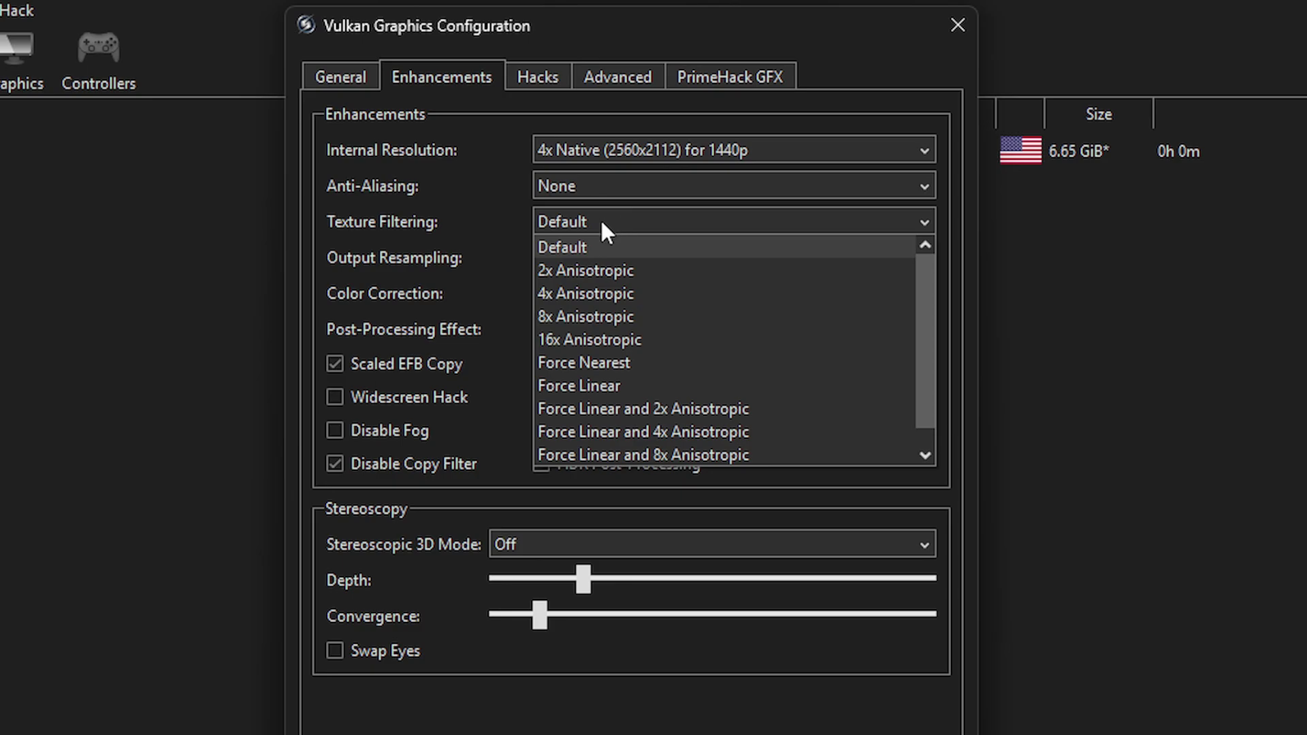
left_click(568, 340)
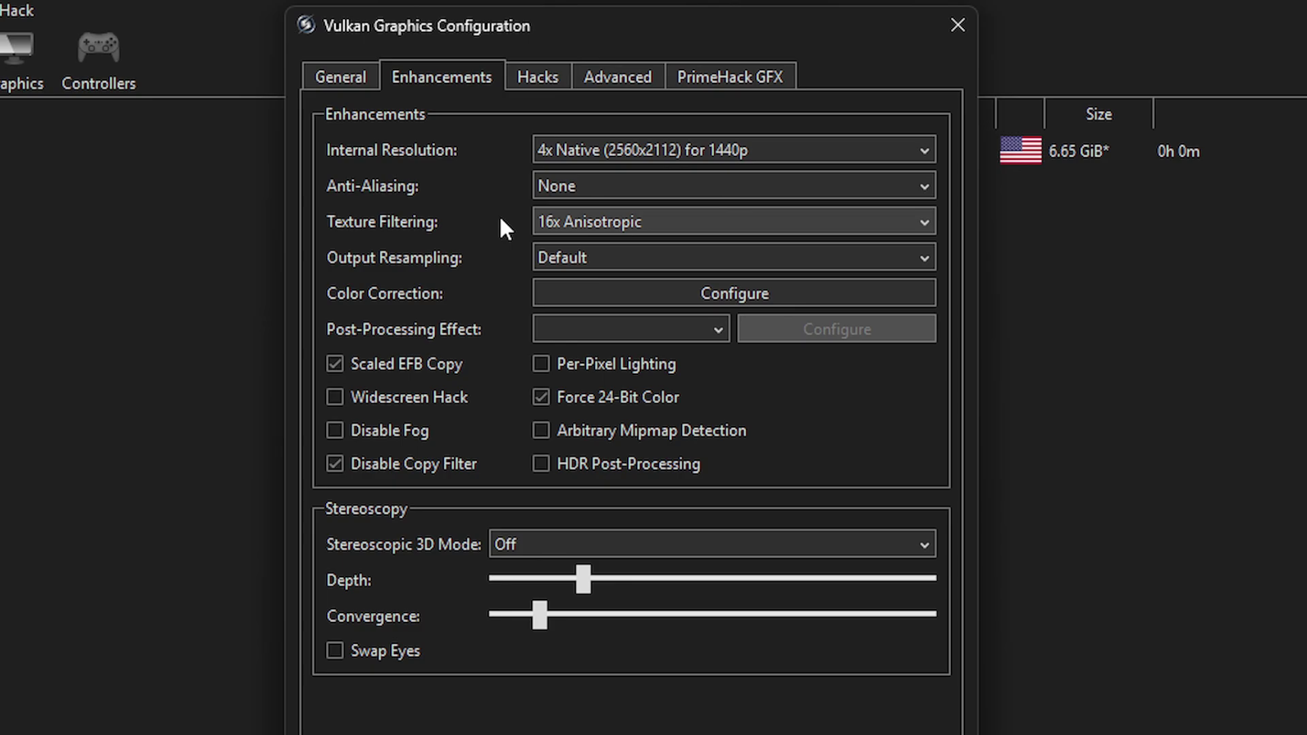
left_click(538, 77)
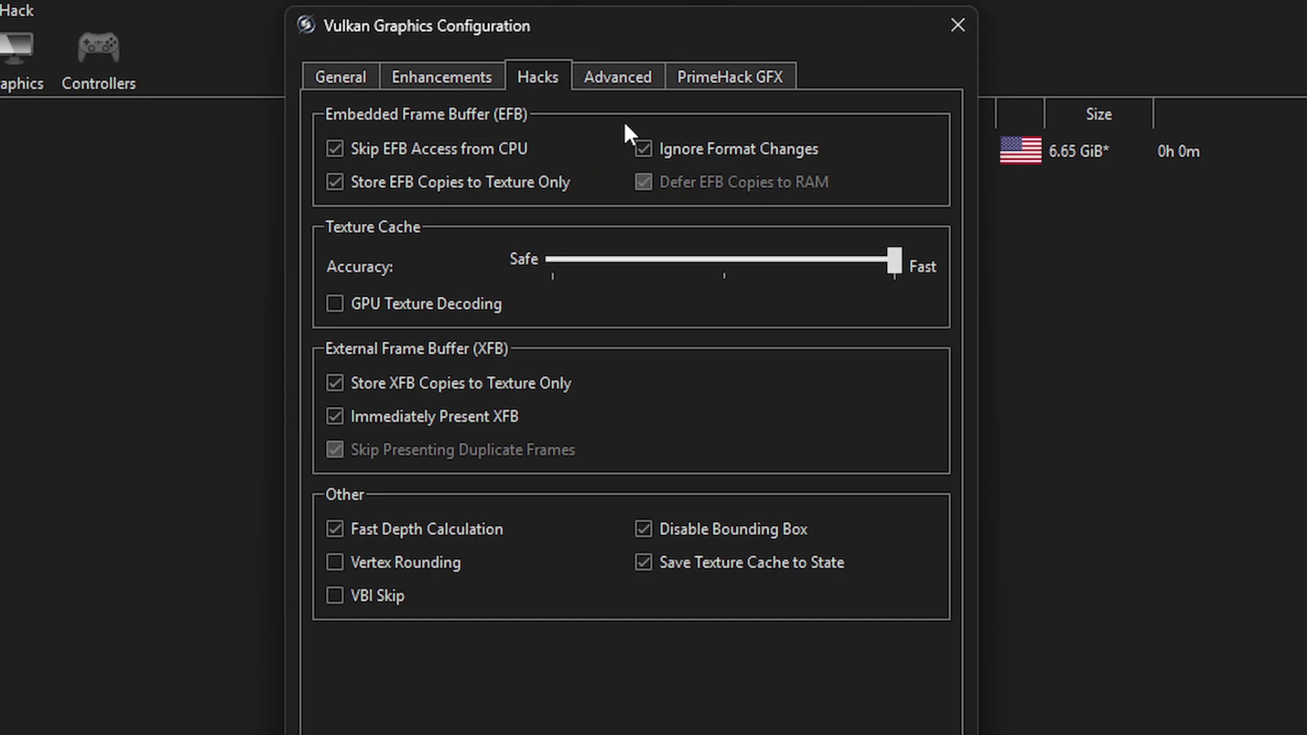
Enable Load Custom Textures in Advanced, review the PrimeHack GFX options, then close the window.
left_click(616, 85)
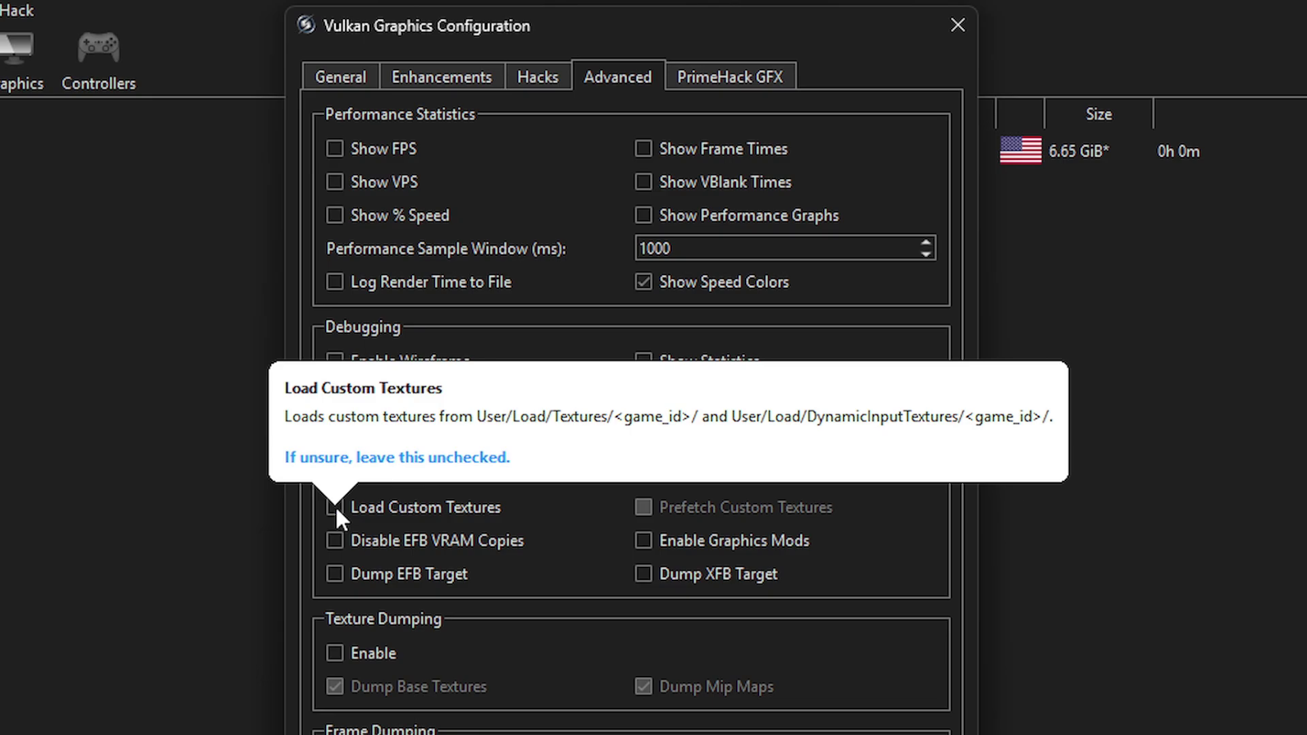
left_click(335, 511)
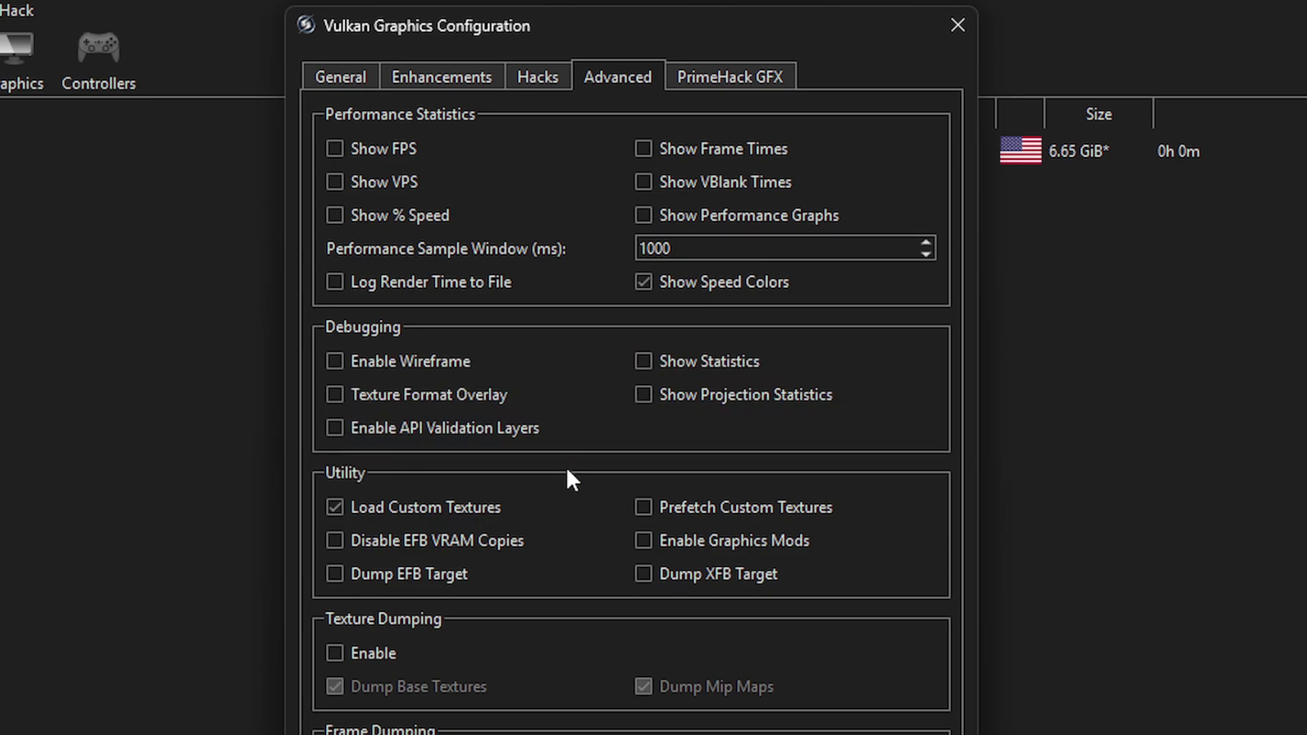
left_click(722, 77)
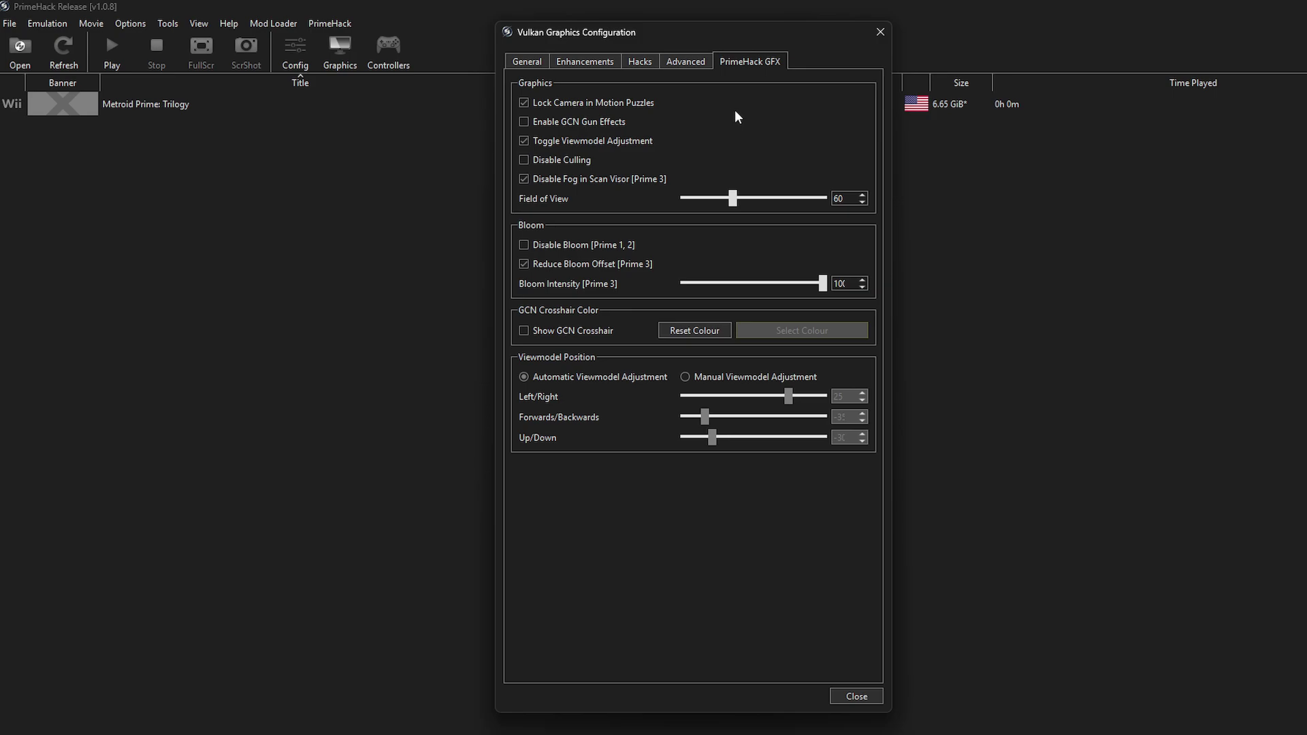
left_click(880, 32)
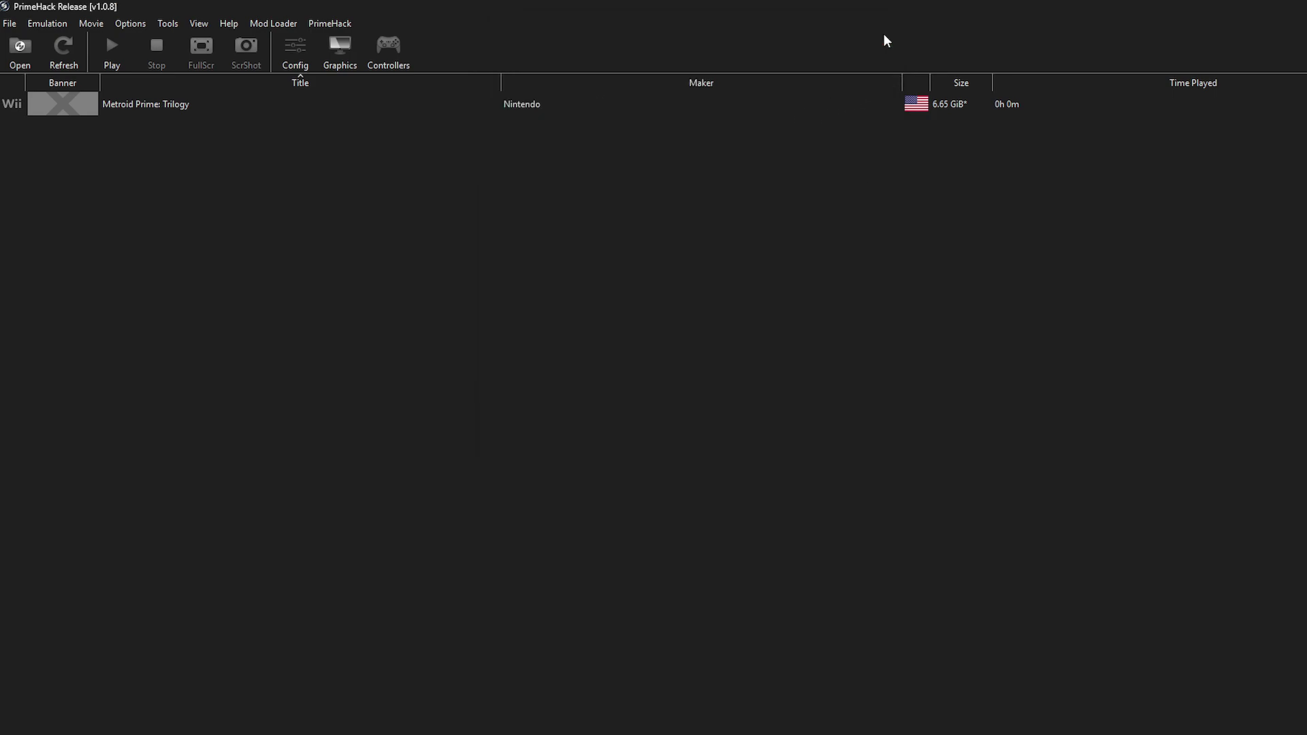